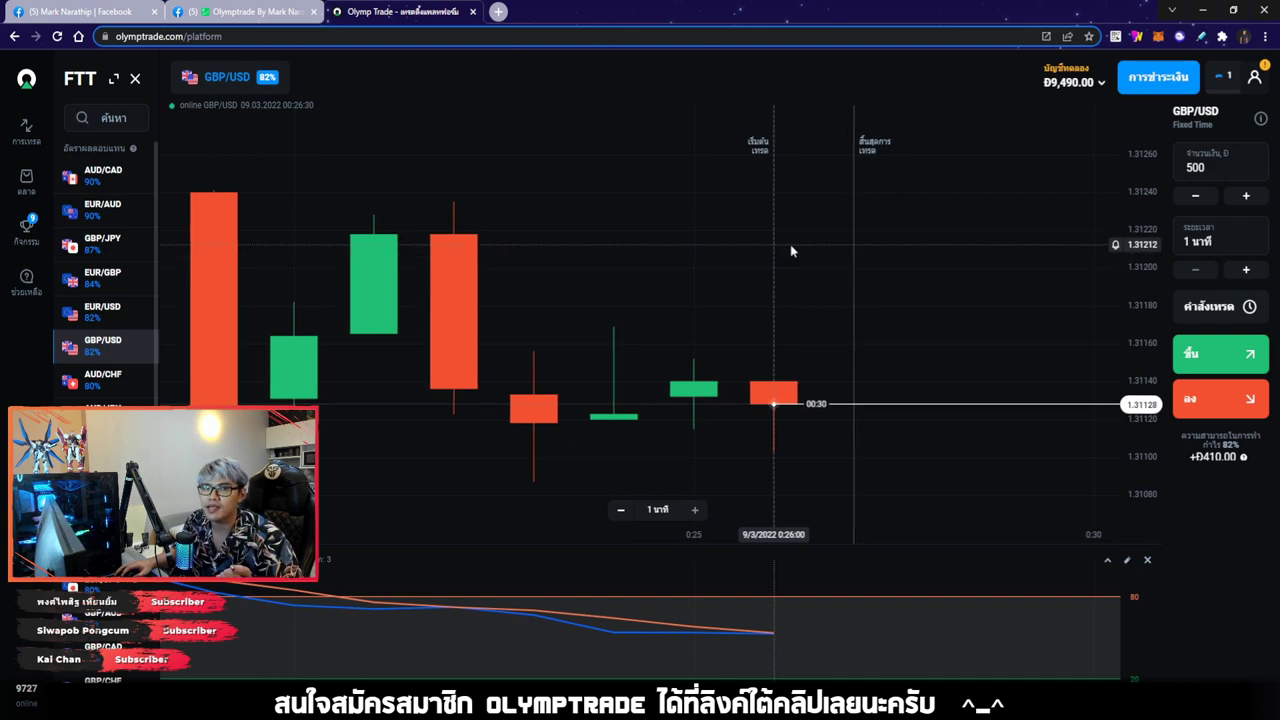
# Switch to the real USD account and open Withdraw (ถอนเงิน) from the payments menu
pyautogui.click(1066, 82)
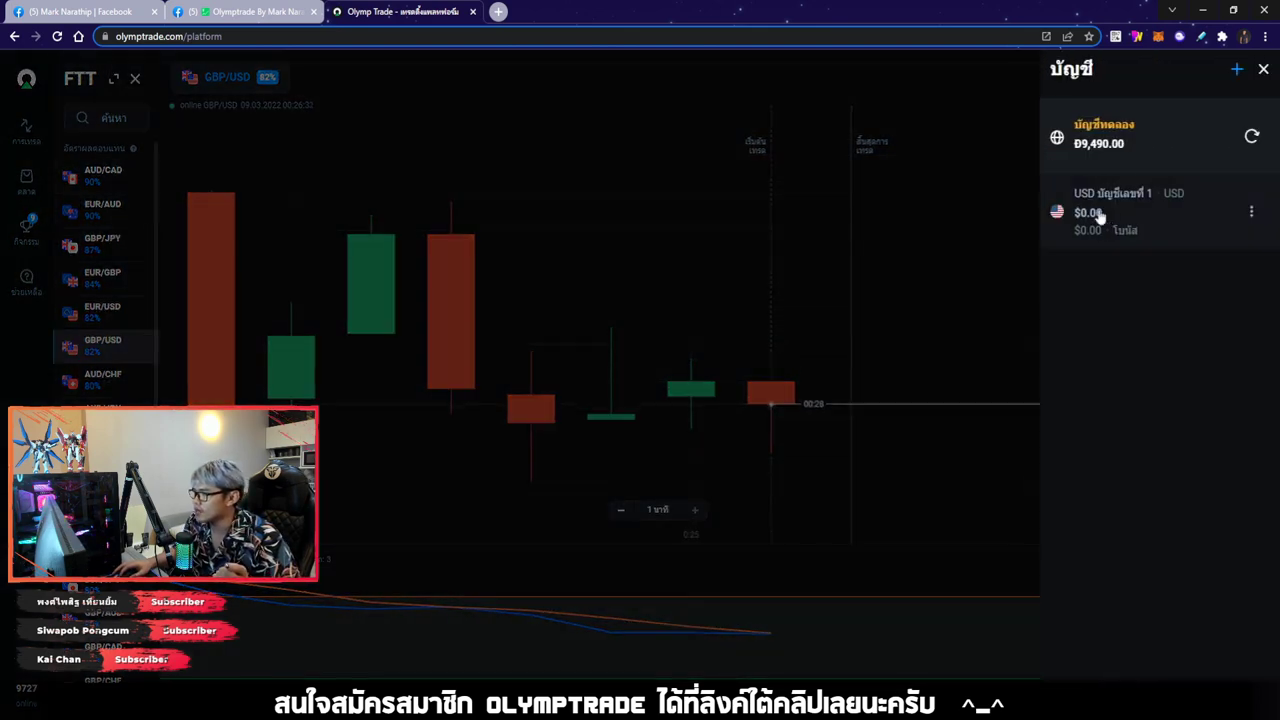
pyautogui.click(1086, 208)
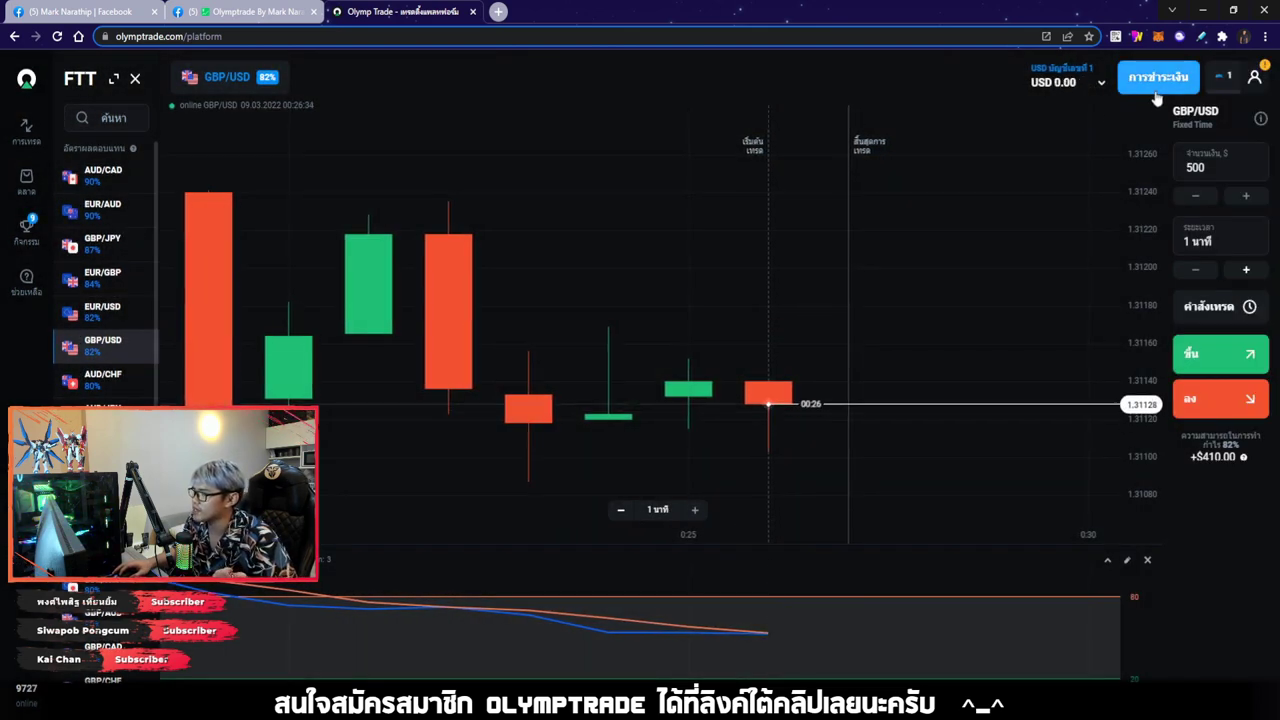
pyautogui.click(1157, 80)
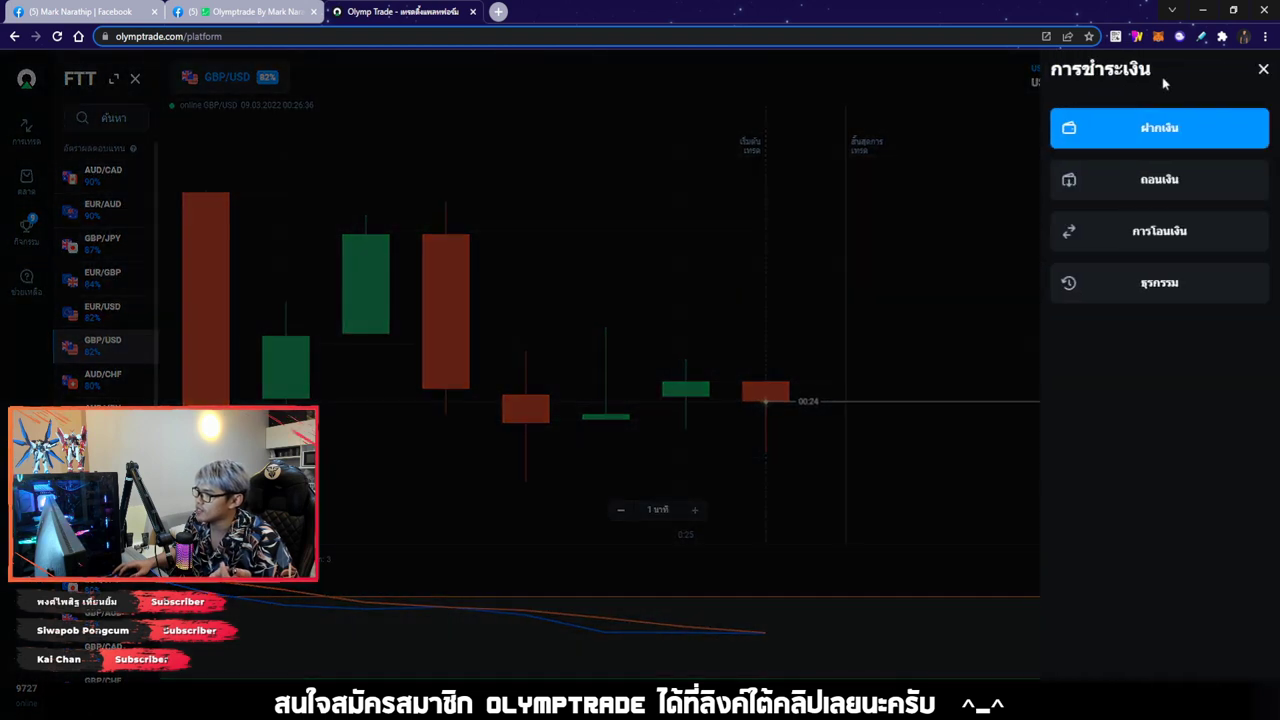
pyautogui.click(1160, 184)
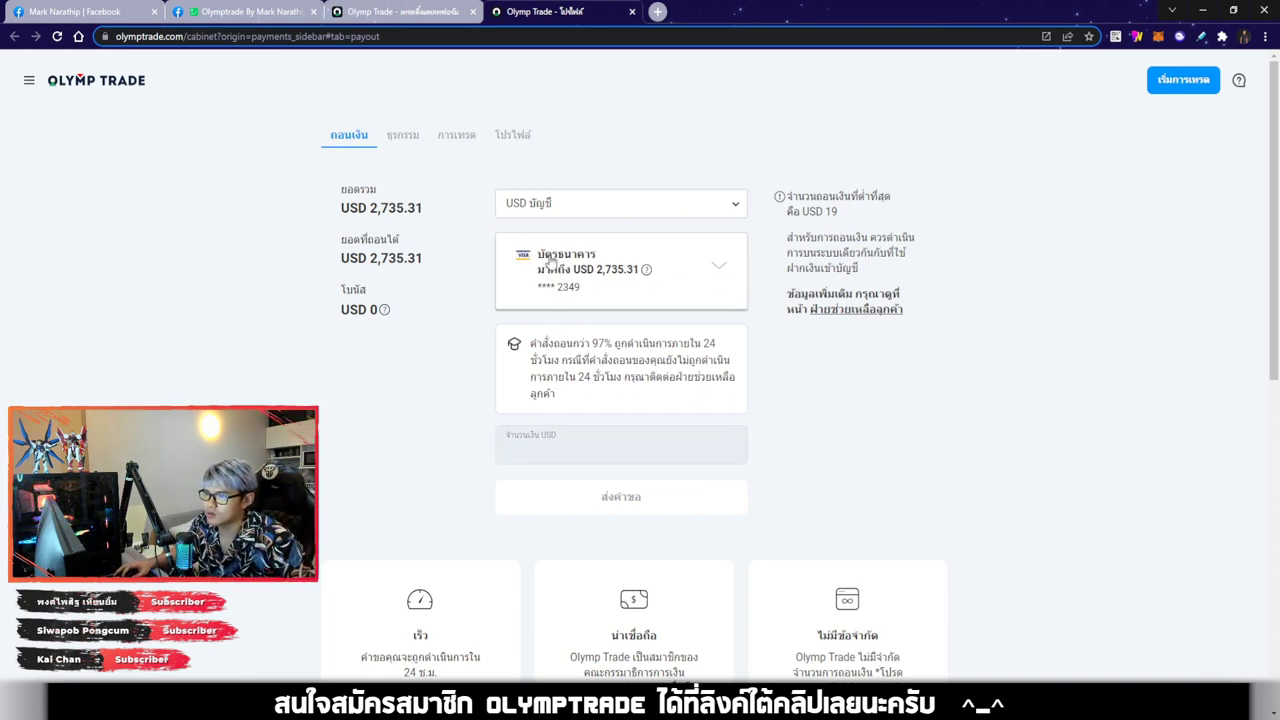
# Choose Kasikorn Bank (KBank) from the withdrawal method list as the payout method
pyautogui.click(686, 268)
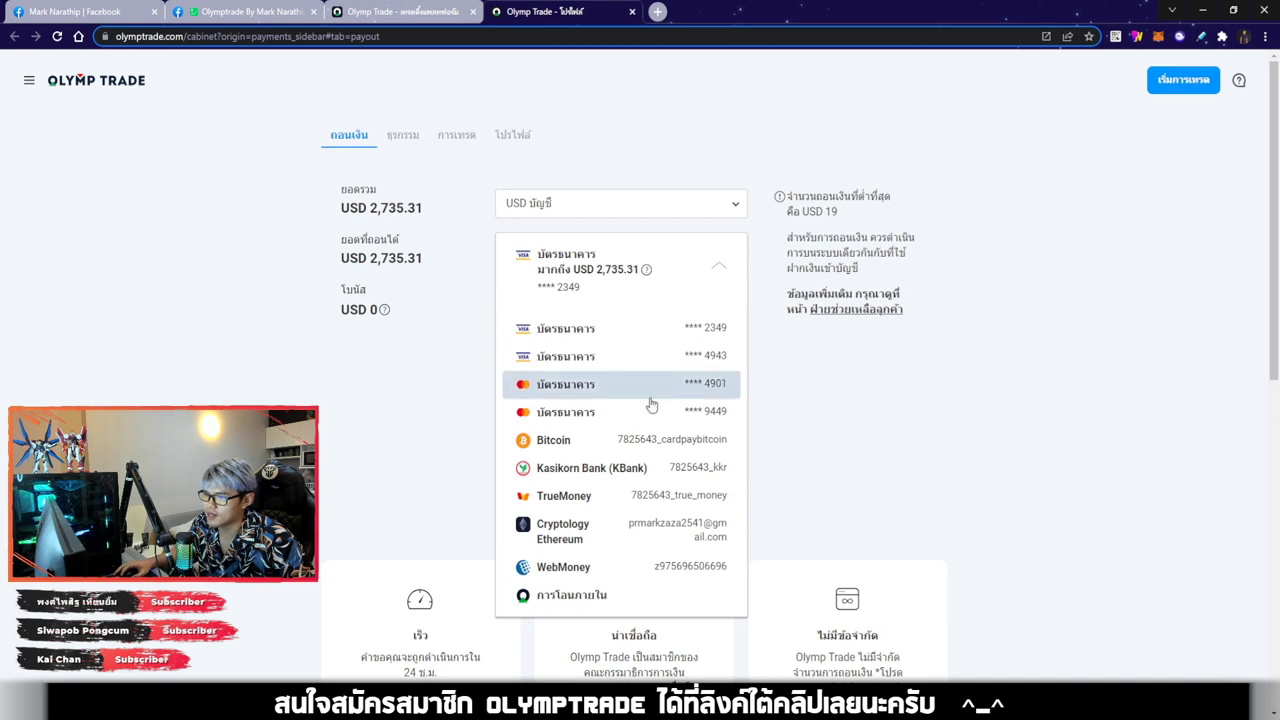
pyautogui.scroll(-2, 652, 412)
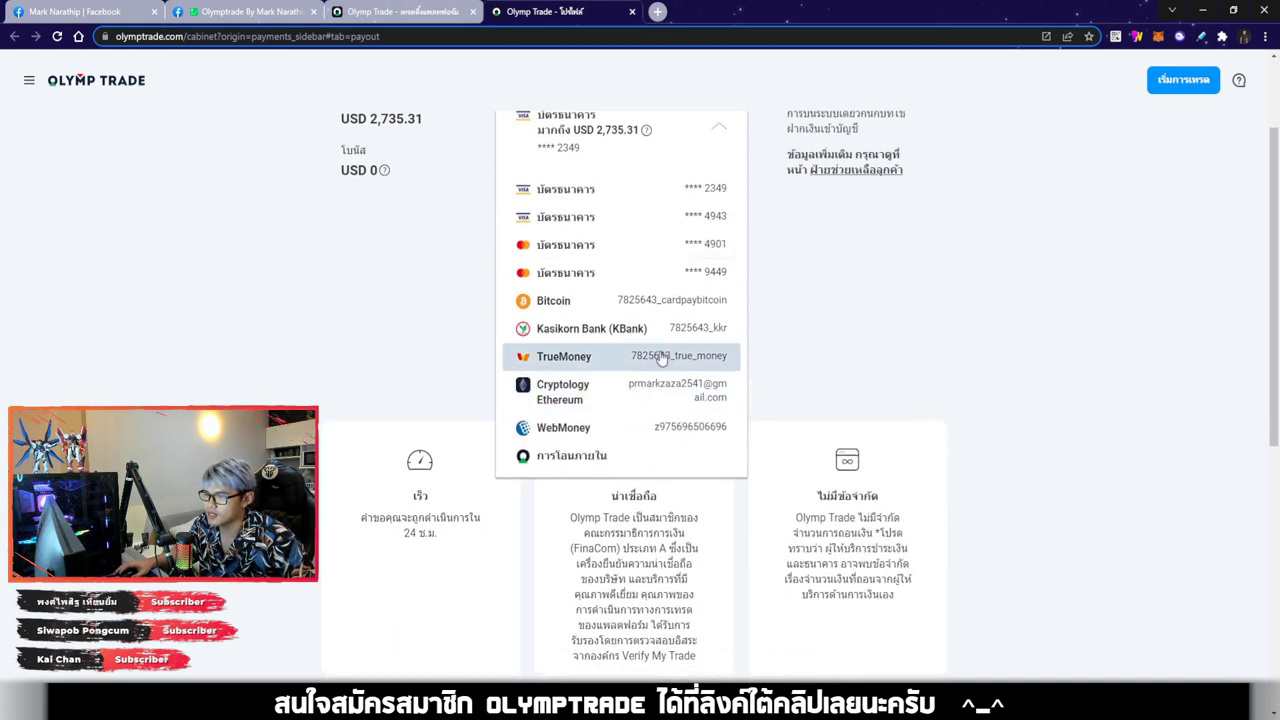
pyautogui.click(912, 382)
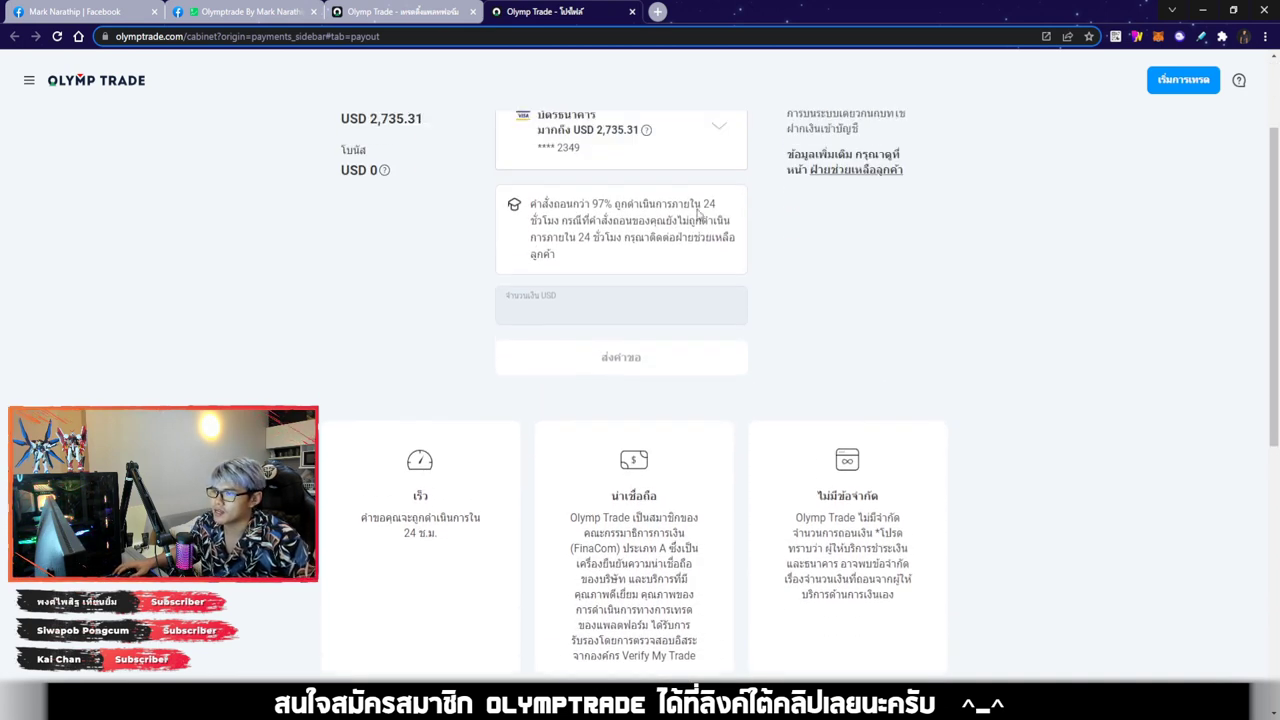
pyautogui.click(679, 150)
pyautogui.click(901, 341)
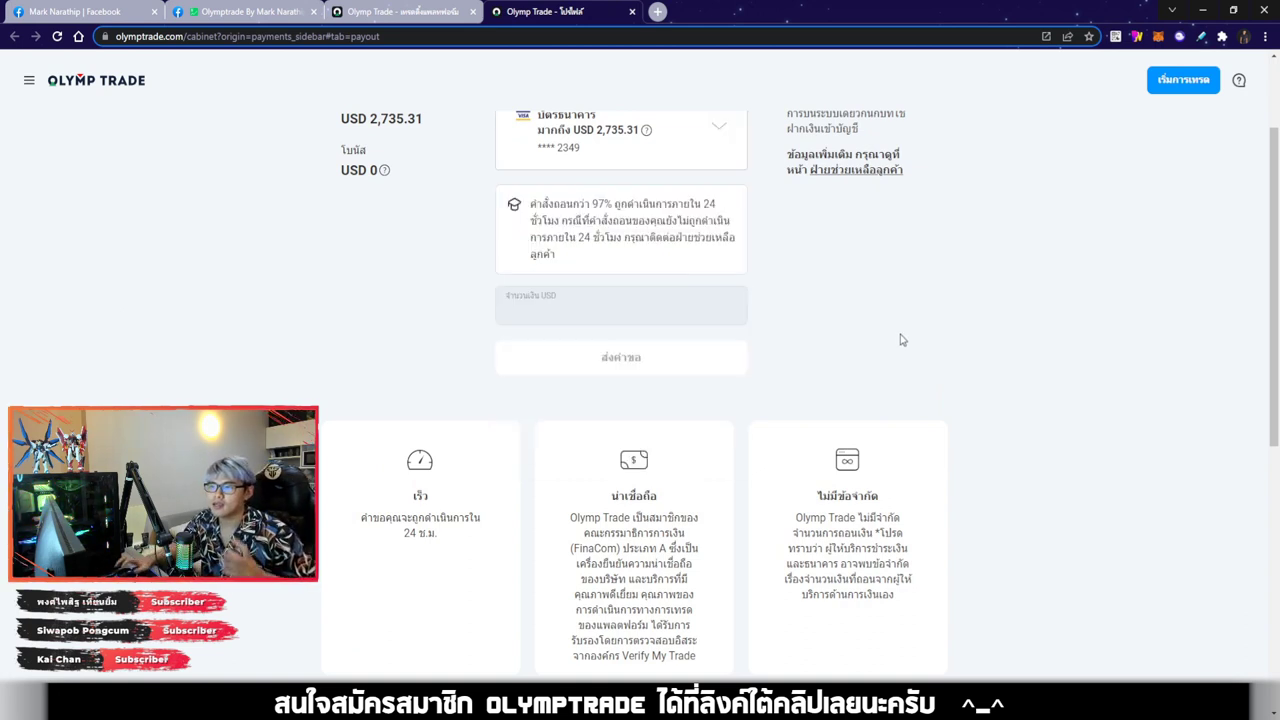
pyautogui.click(632, 146)
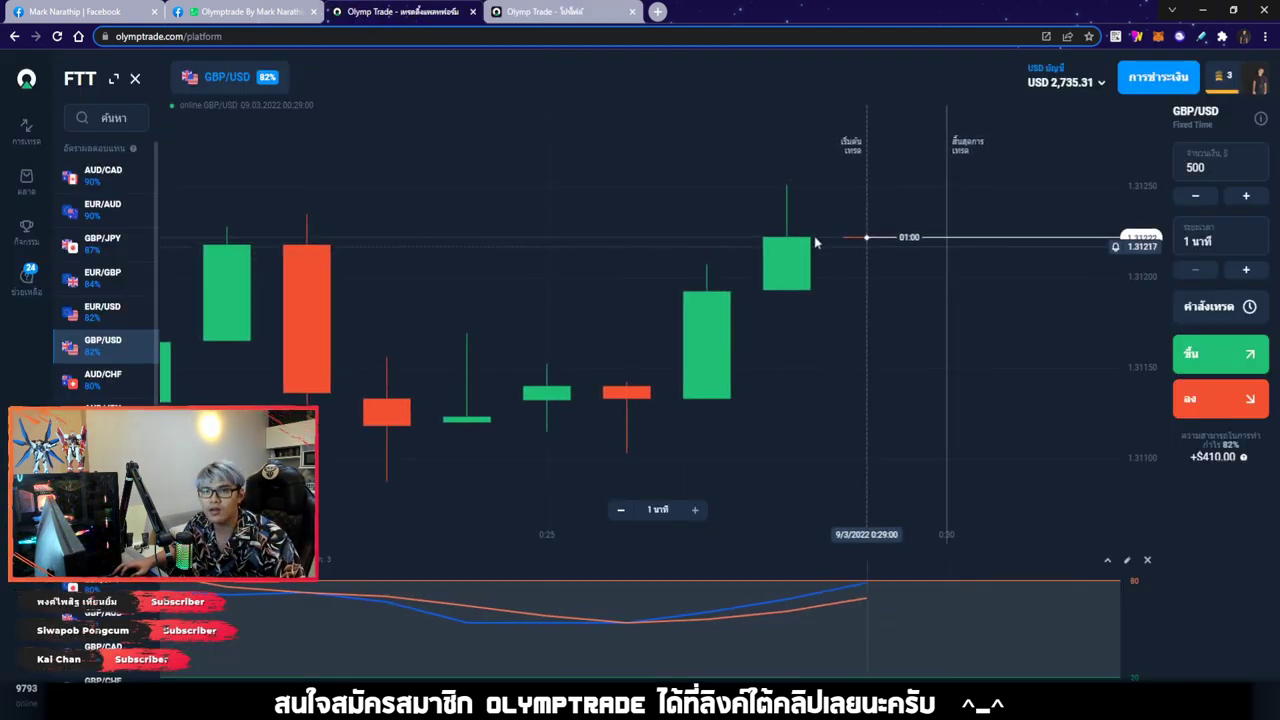
pyautogui.click(544, 12)
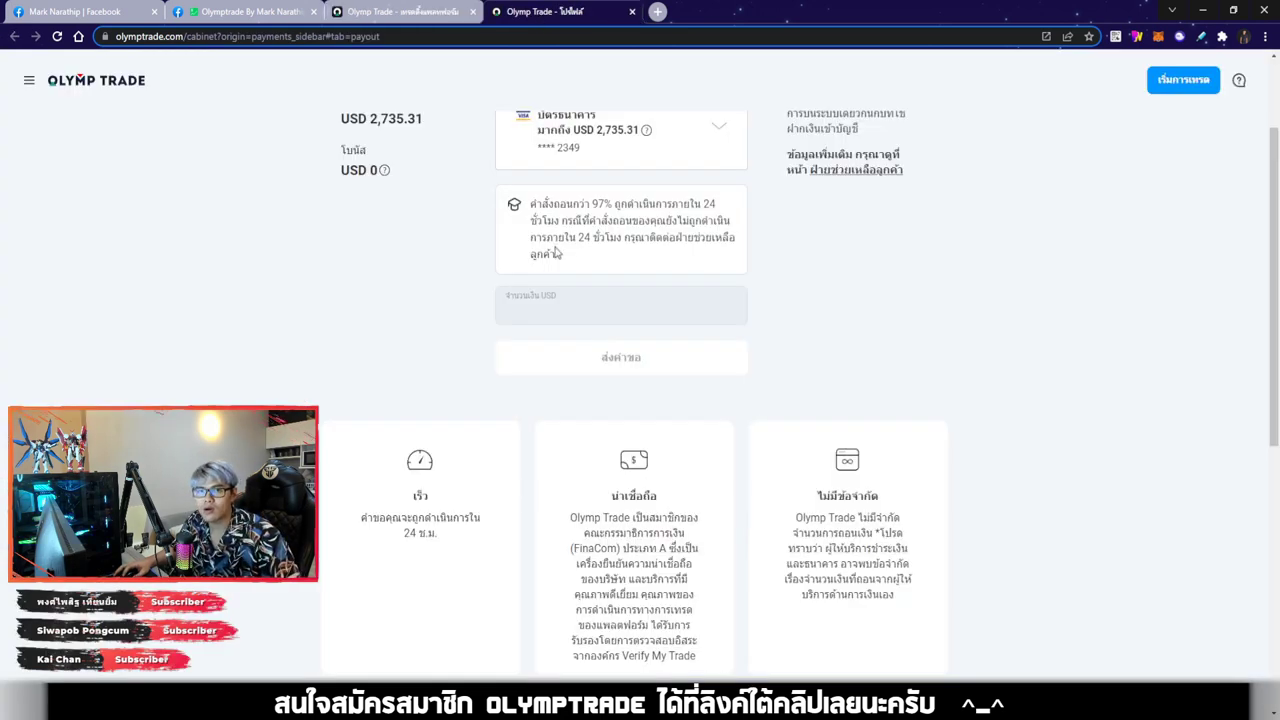
pyautogui.click(626, 163)
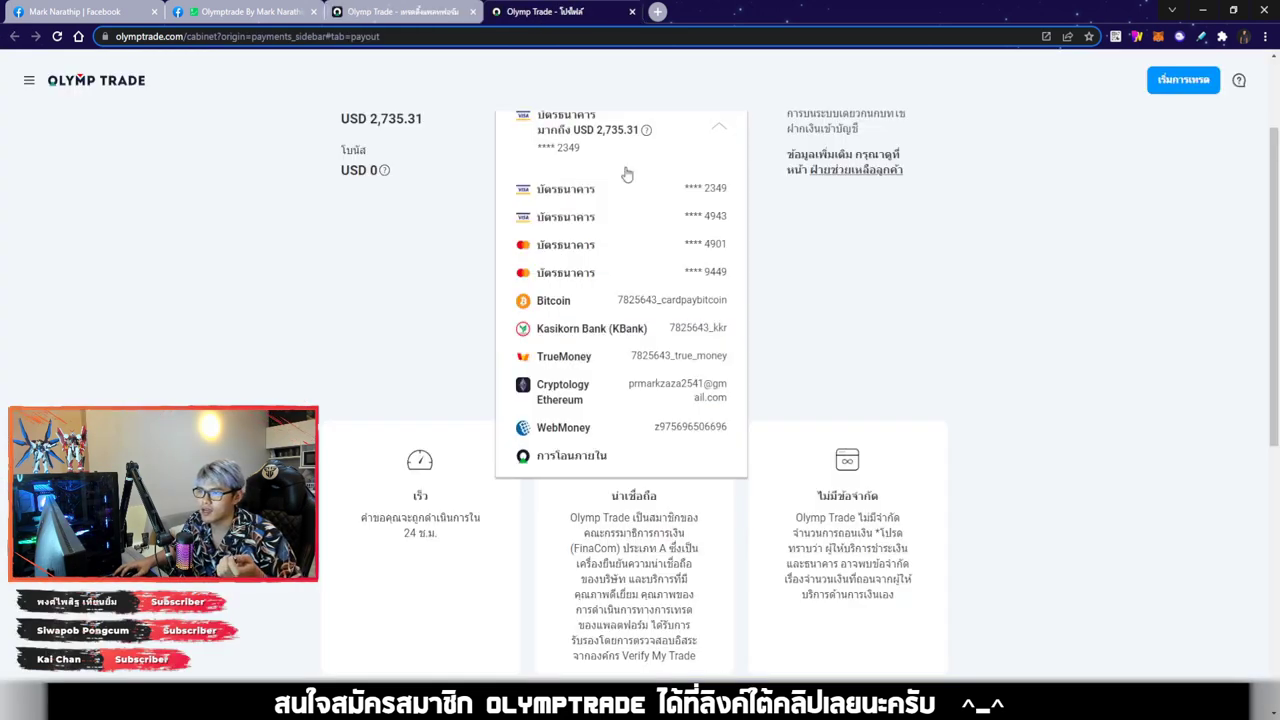
pyautogui.click(601, 336)
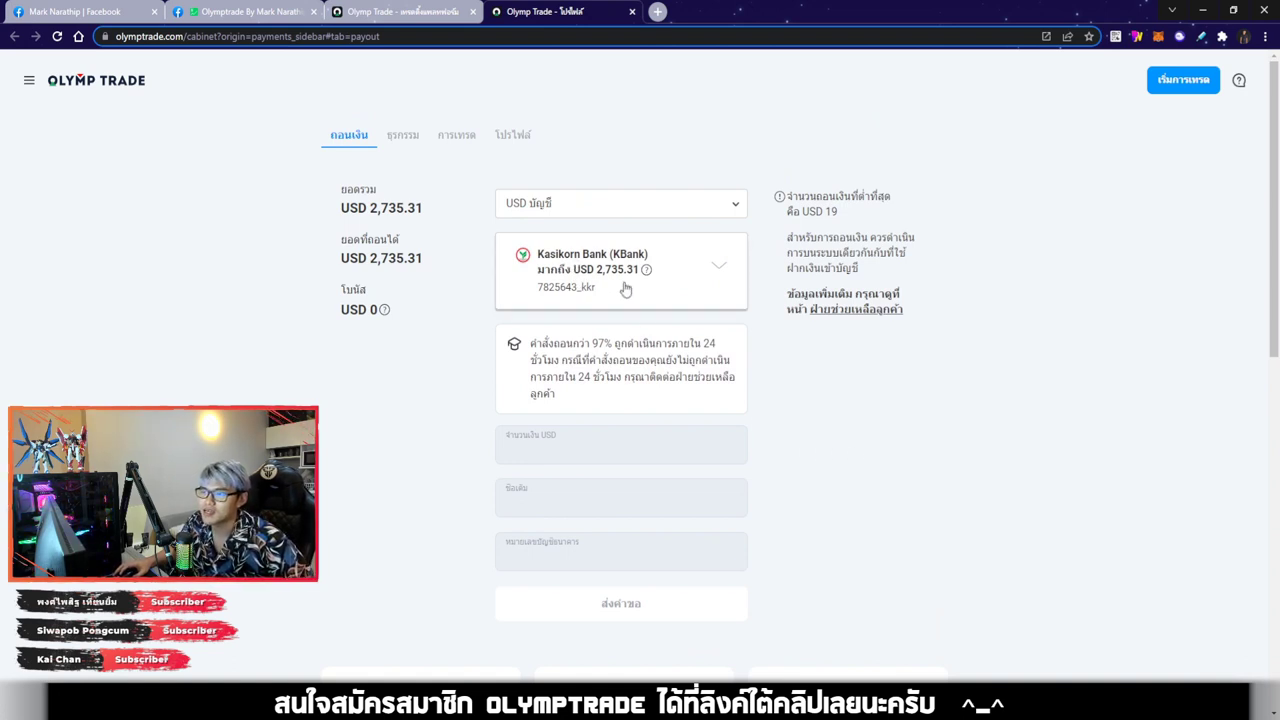
pyautogui.scroll(-1, 622, 285)
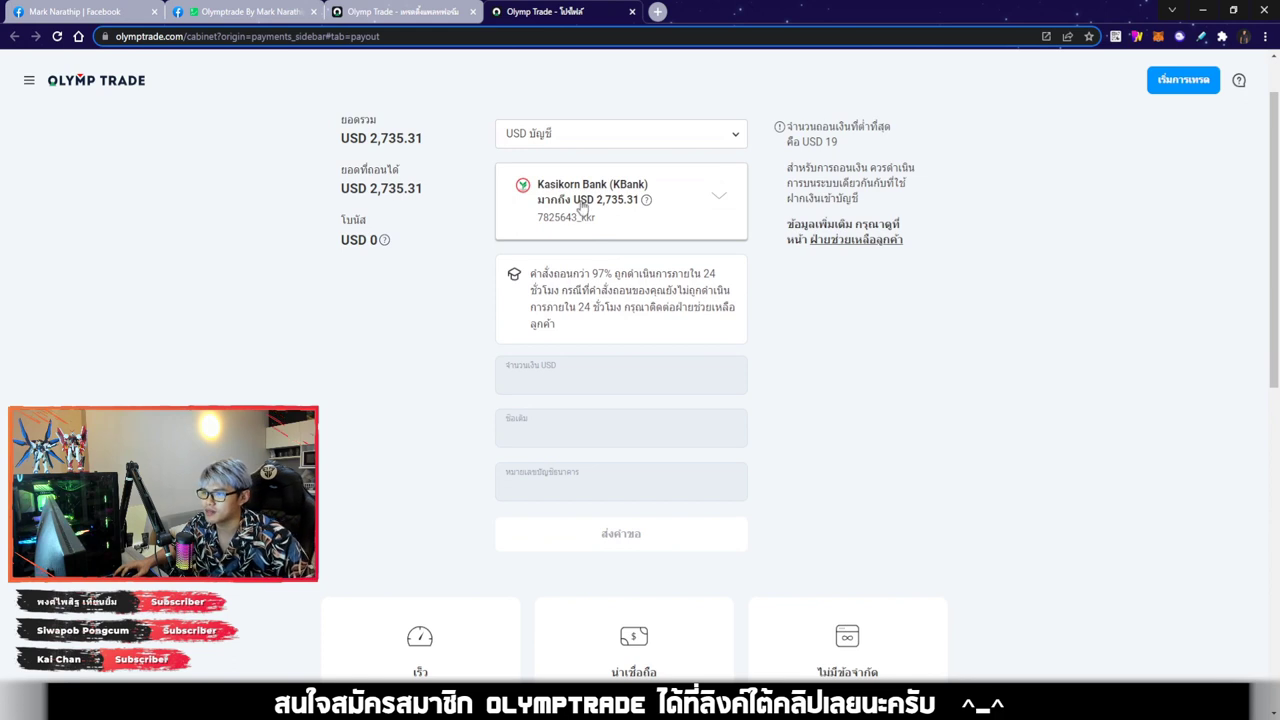
pyautogui.click(594, 204)
pyautogui.click(821, 389)
pyautogui.moveTo(643, 205)
pyautogui.click(592, 200)
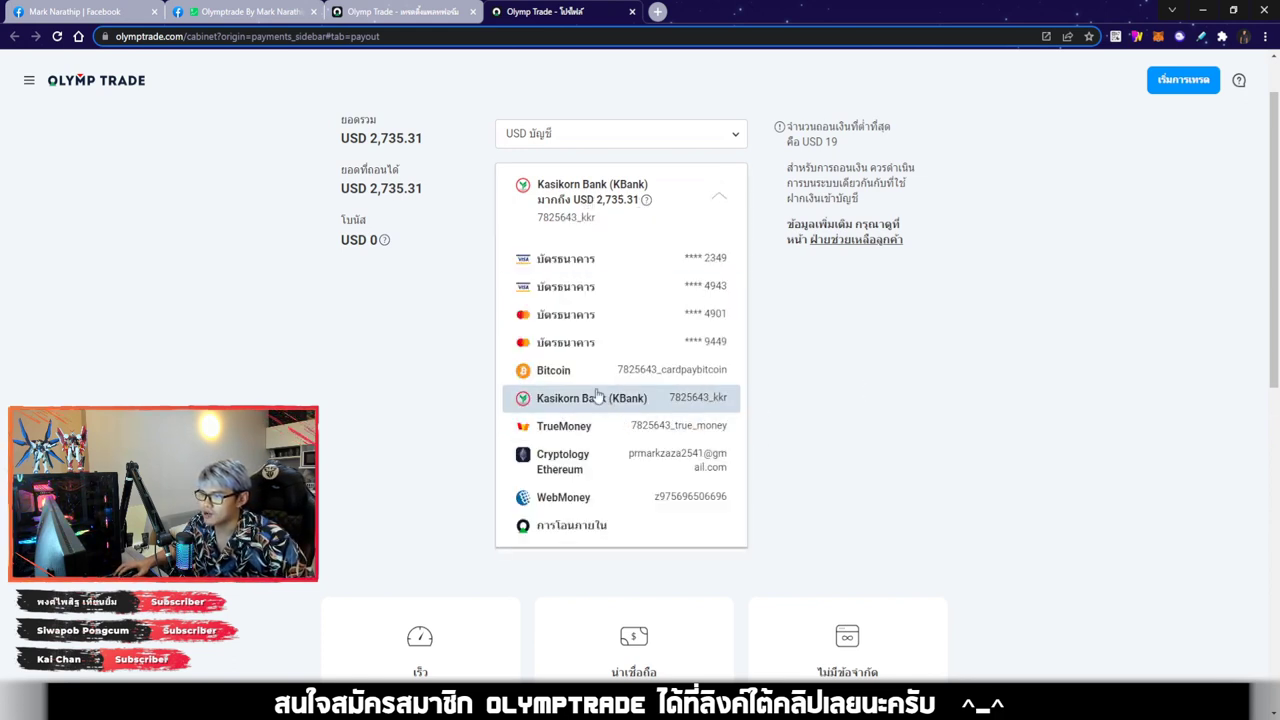
pyautogui.scroll(-1, 606, 398)
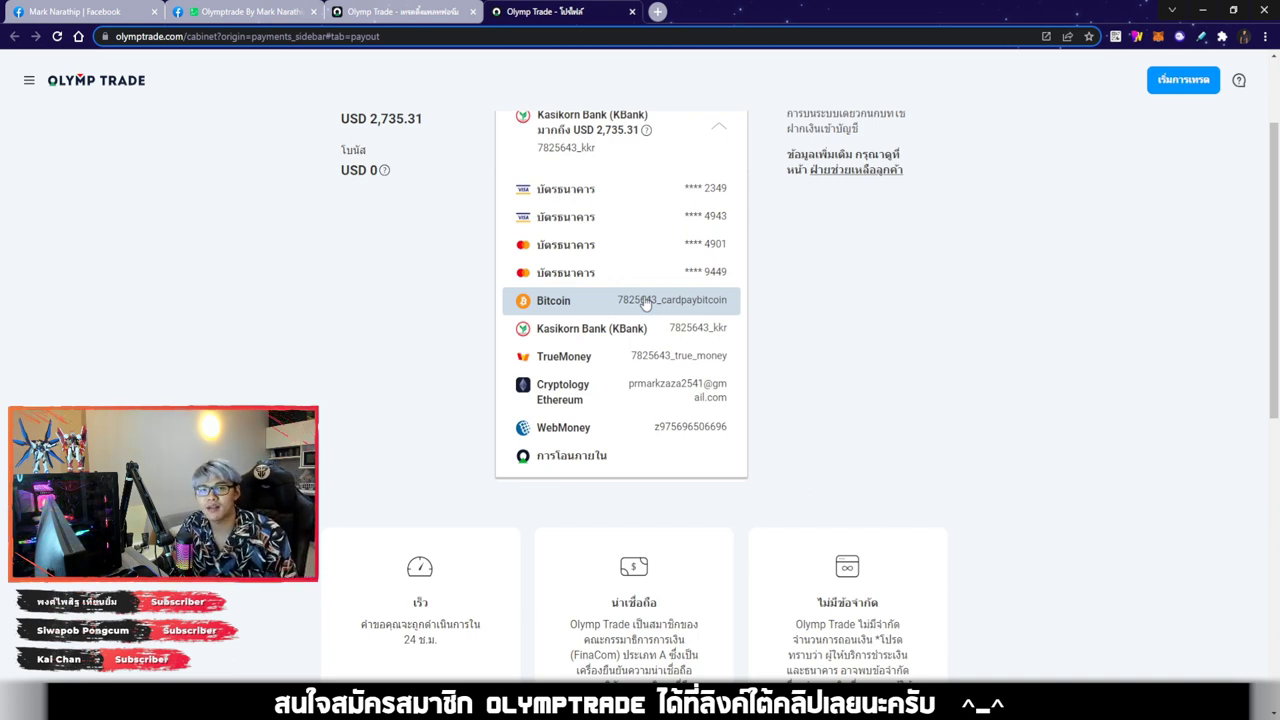
pyautogui.scroll(1, 624, 230)
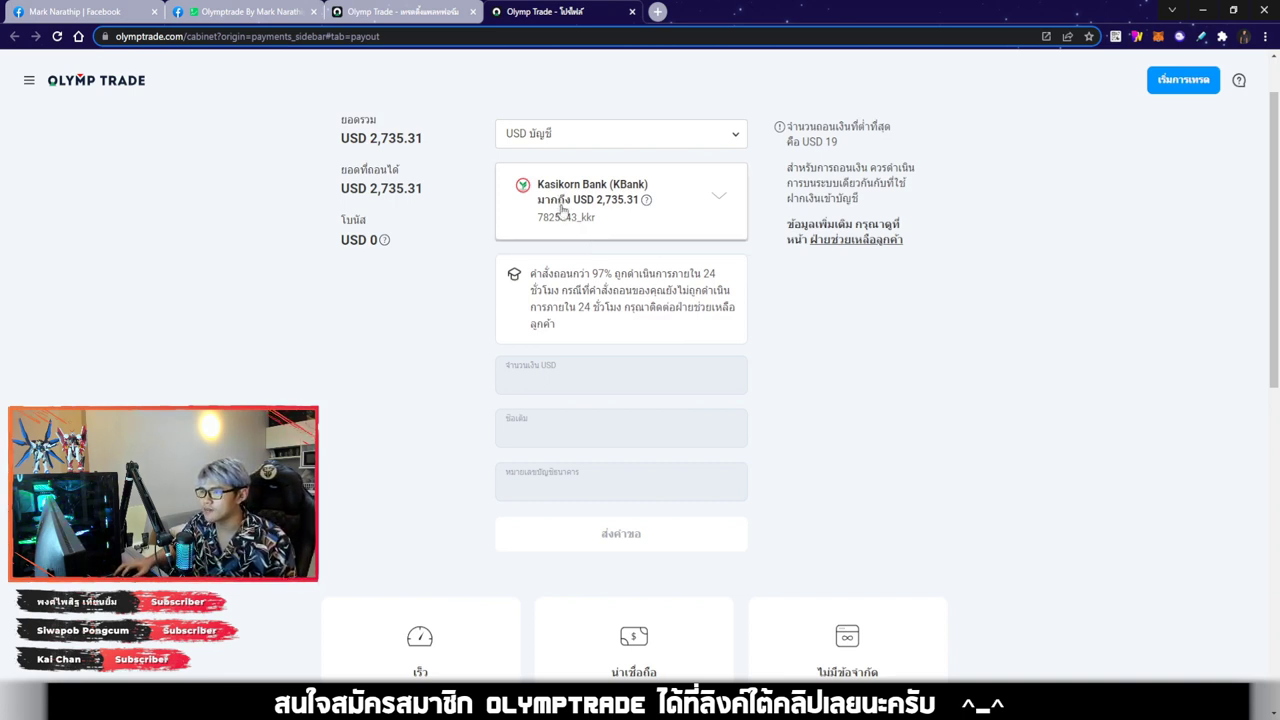
pyautogui.moveTo(650, 201)
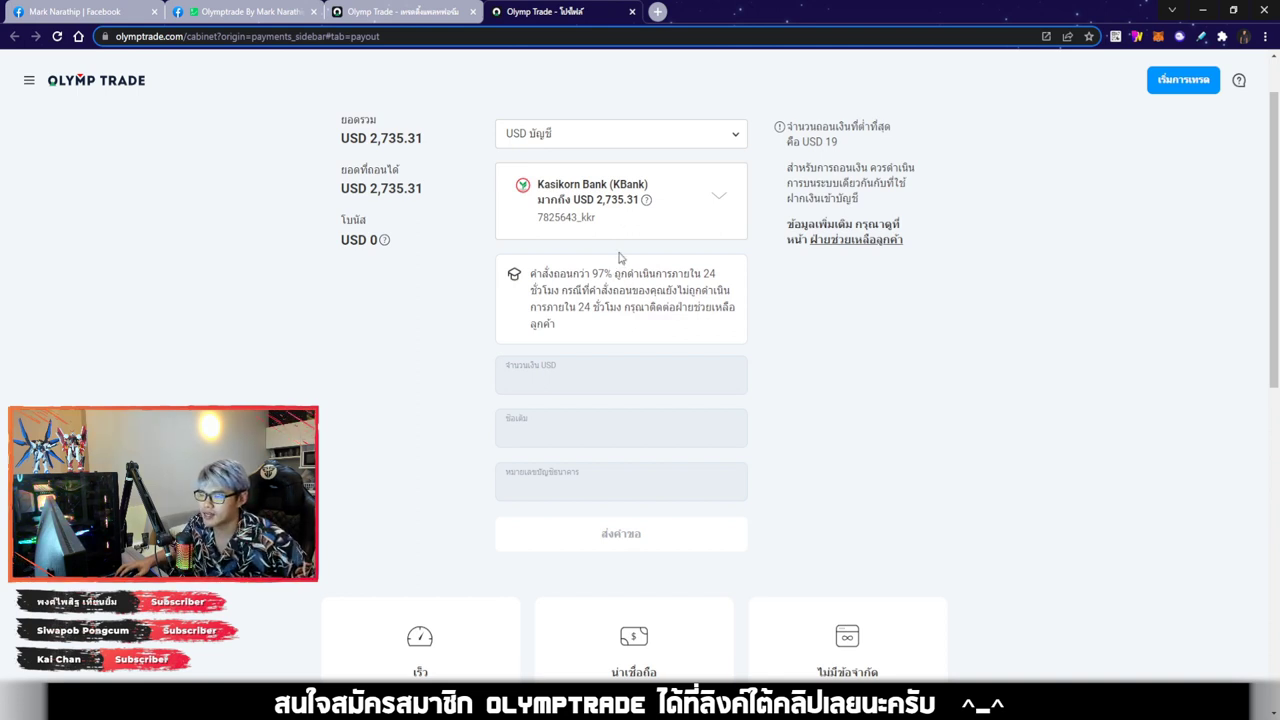
pyautogui.scroll(-2, 590, 250)
pyautogui.click(566, 238)
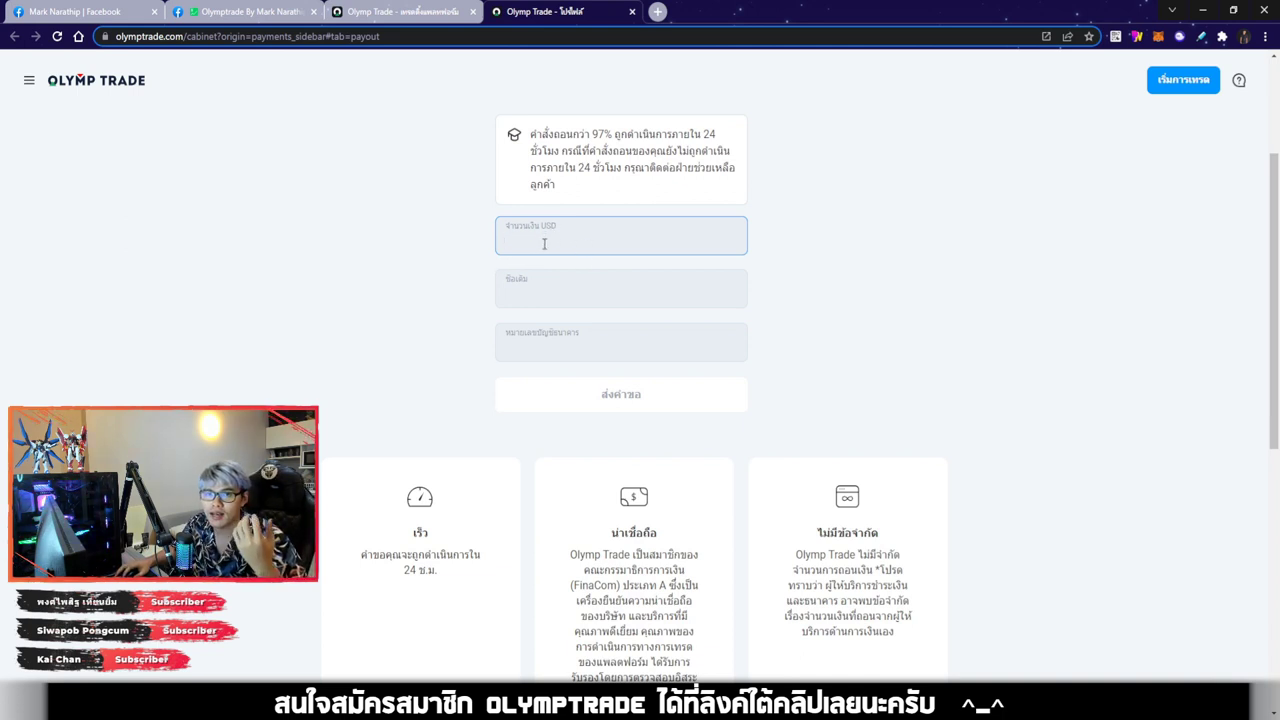
pyautogui.click(416, 12)
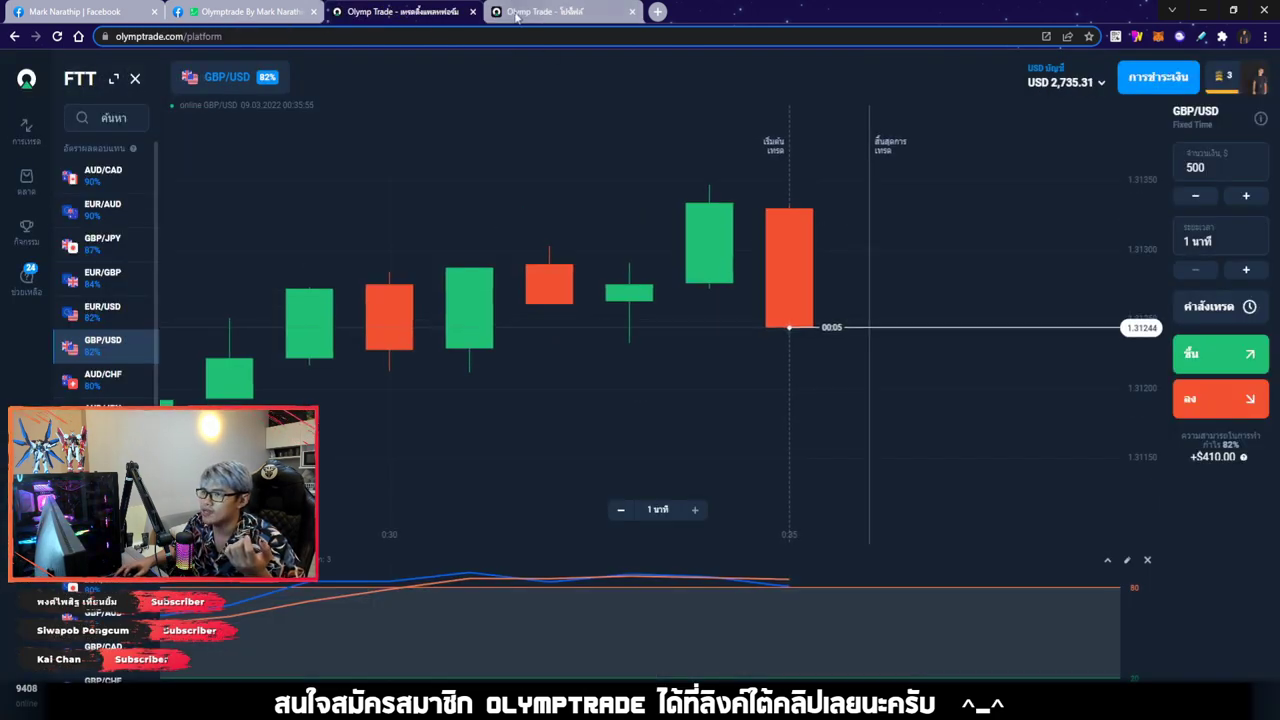
pyautogui.click(560, 12)
pyautogui.click(558, 237)
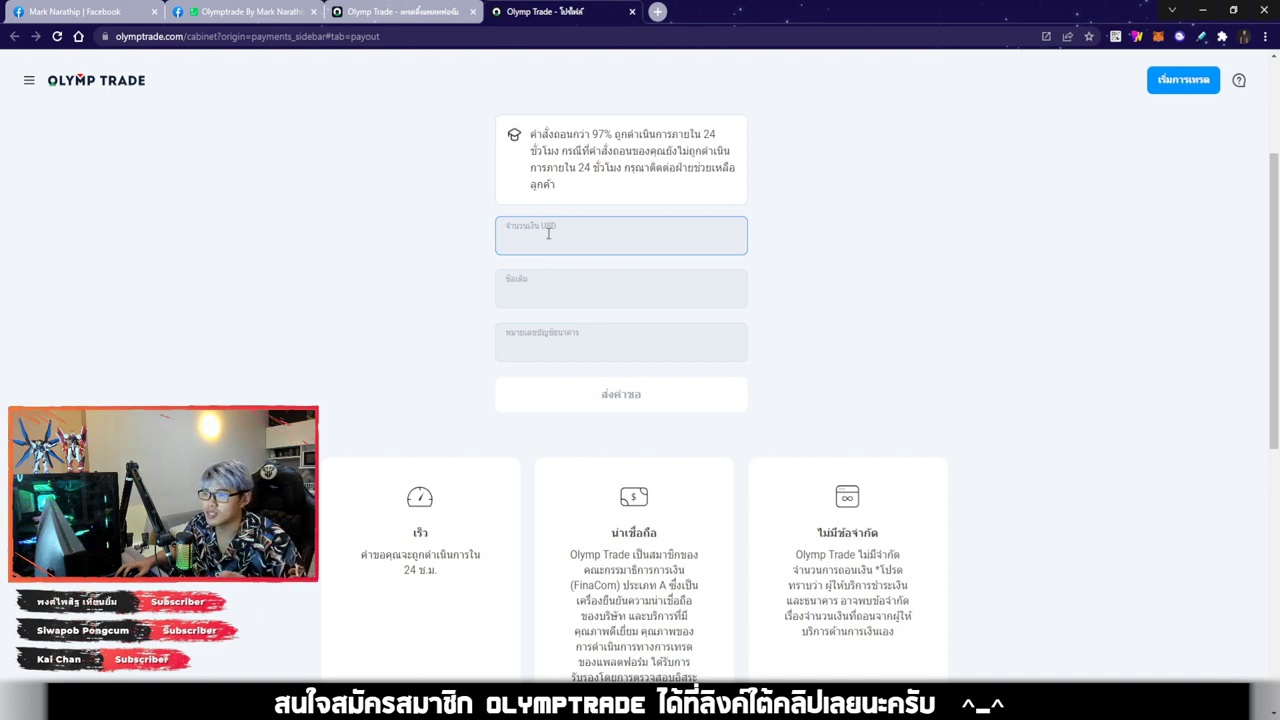
pyautogui.scroll(3, 428, 425)
pyautogui.scroll(-1, 426, 347)
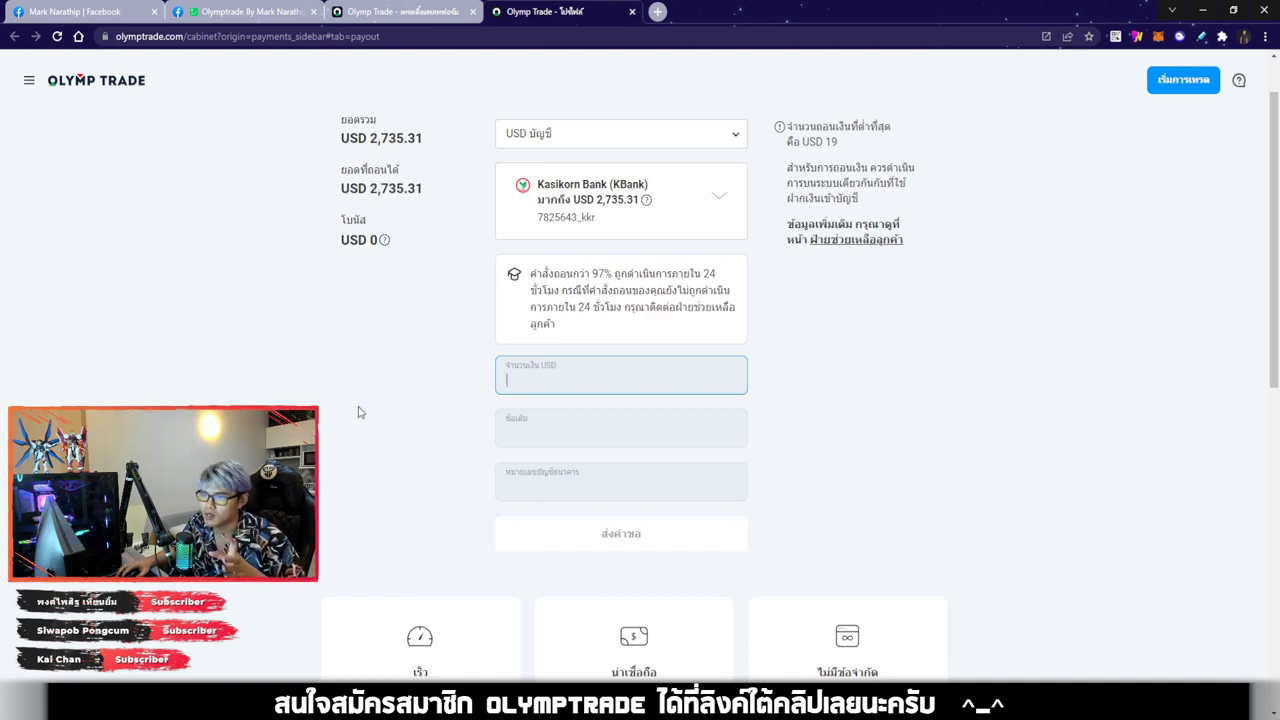
# Enter the full withdrawable balance, 2735.31 USD, as the withdrawal amount
pyautogui.scroll(-1, 333, 413)
pyautogui.scroll(1, 333, 413)
pyautogui.doubleClick(396, 188)
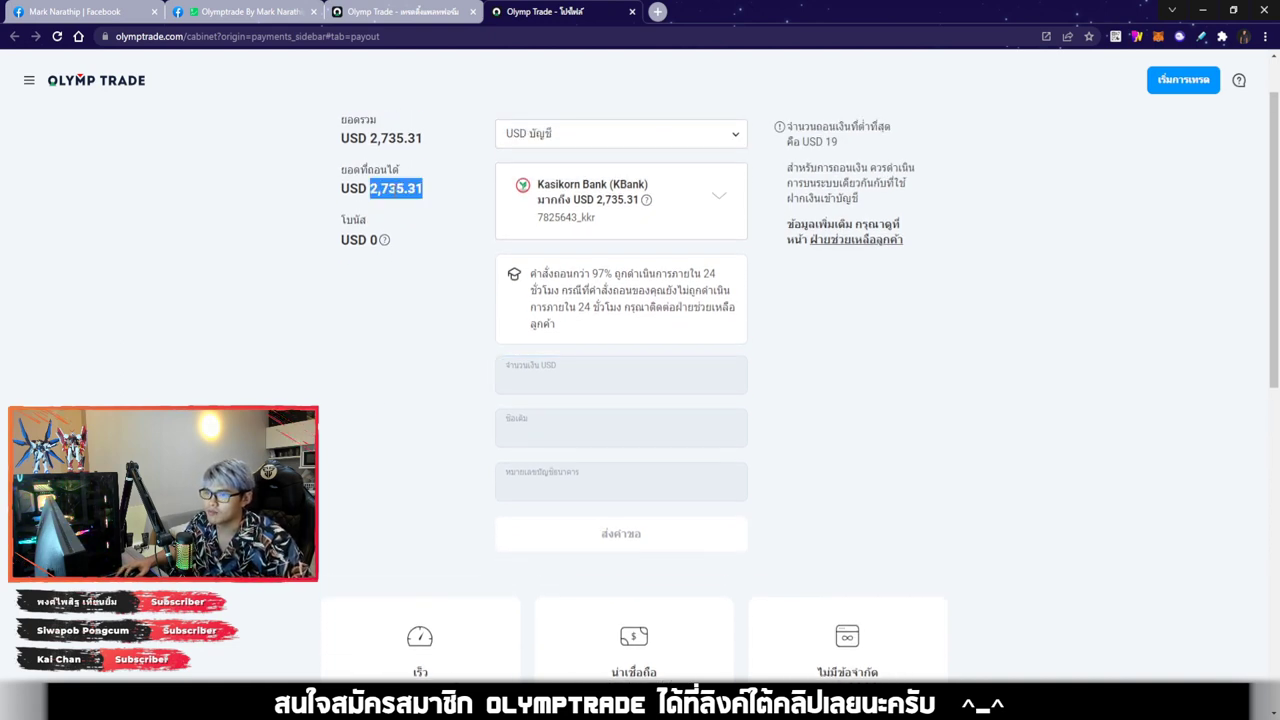
pyautogui.click(513, 372)
pyautogui.write('2.73')
pyautogui.hotkey('ctrl', 'a')
pyautogui.doubleClick(396, 188)
pyautogui.click(513, 372)
pyautogui.hotkey('ctrl', 'a')
pyautogui.write('2735.')
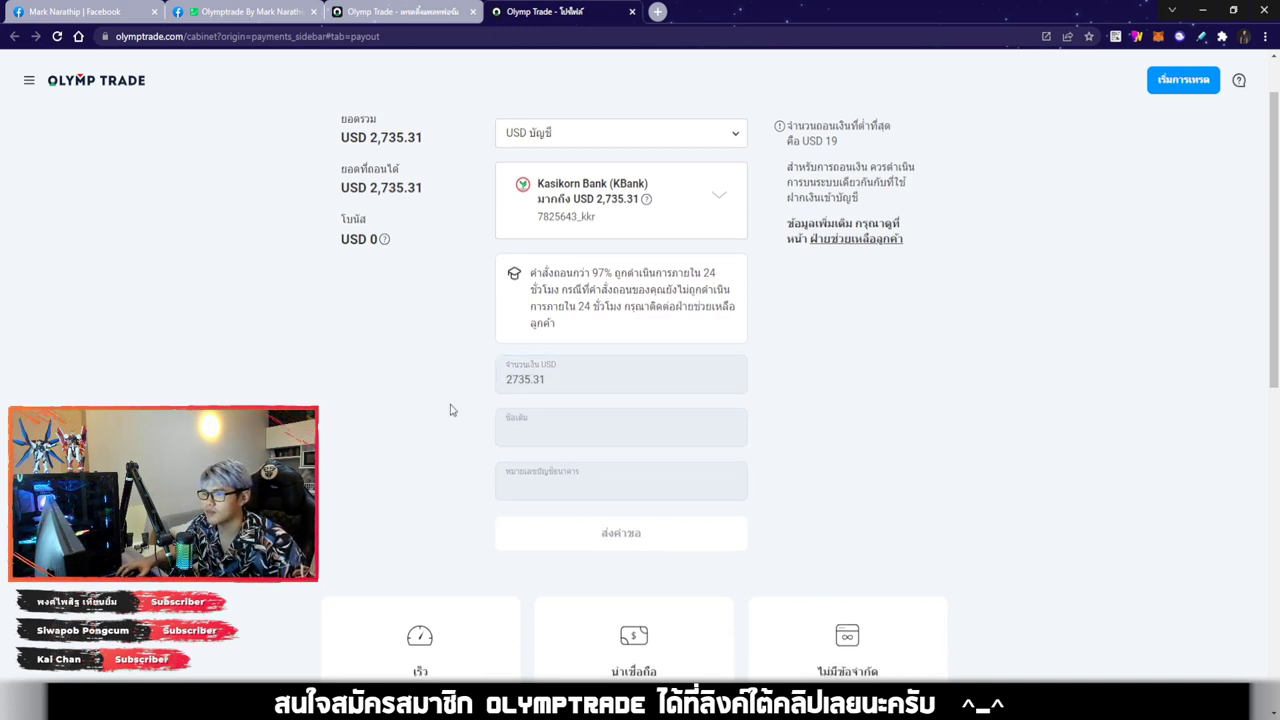
pyautogui.scroll(-1, 510, 360)
pyautogui.click(903, 341)
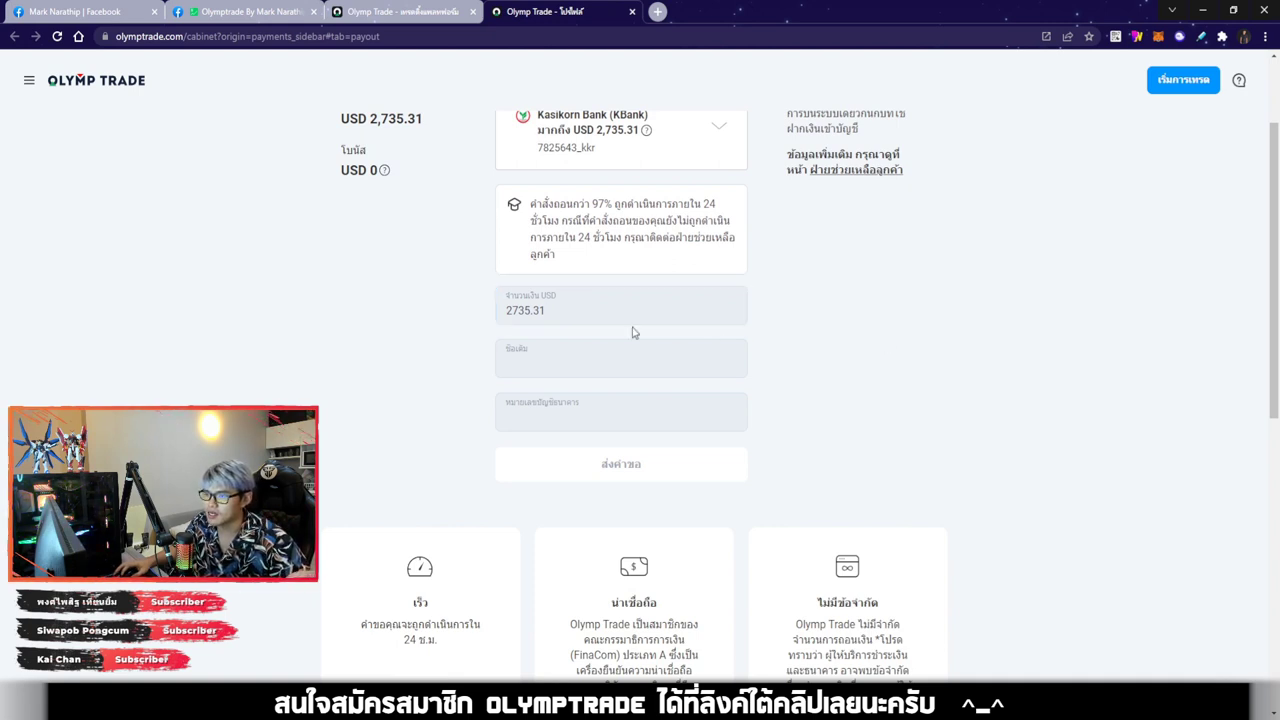
# Type the account holder's name and paste the bank account number into the form
pyautogui.click(535, 366)
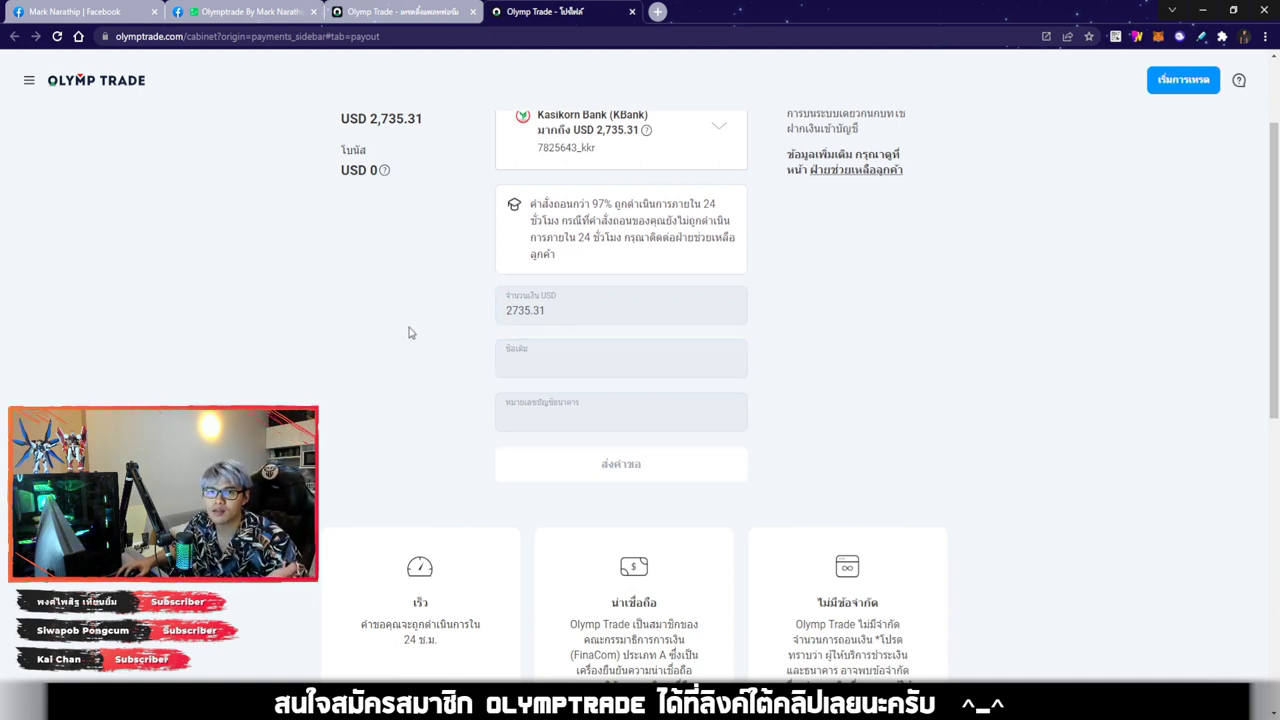
pyautogui.scroll(-1, 414, 383)
pyautogui.click(545, 287)
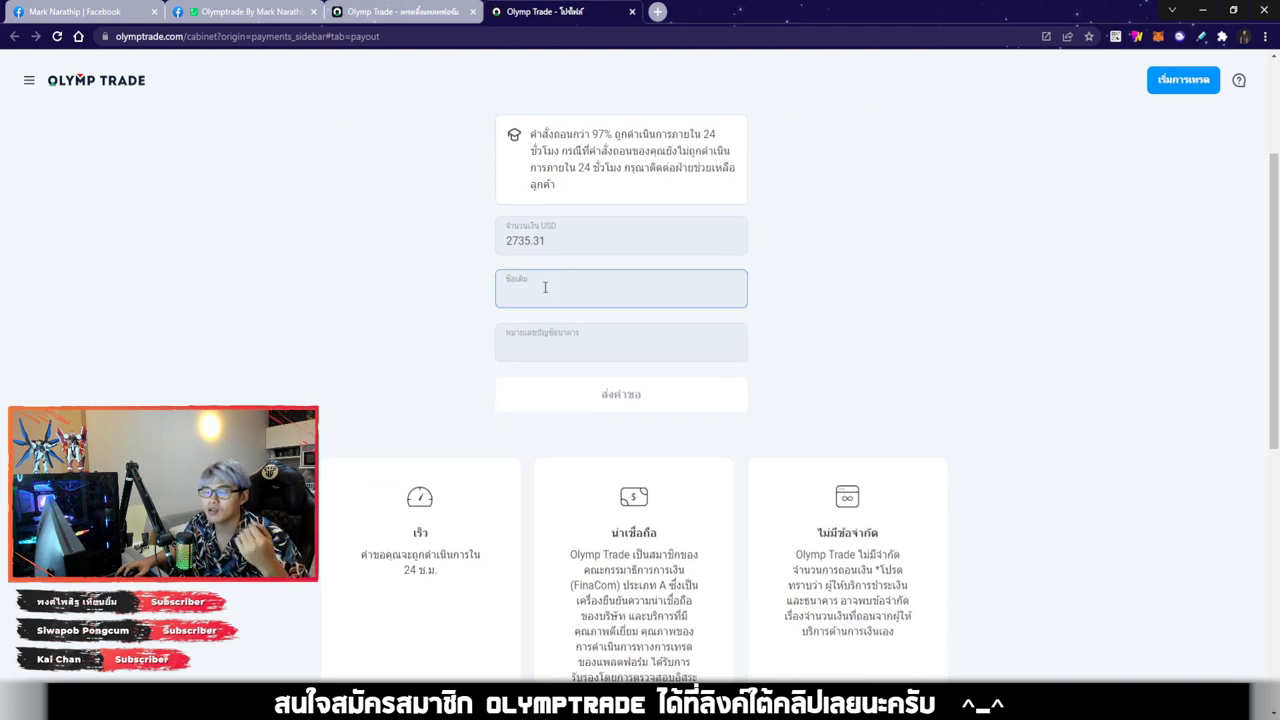
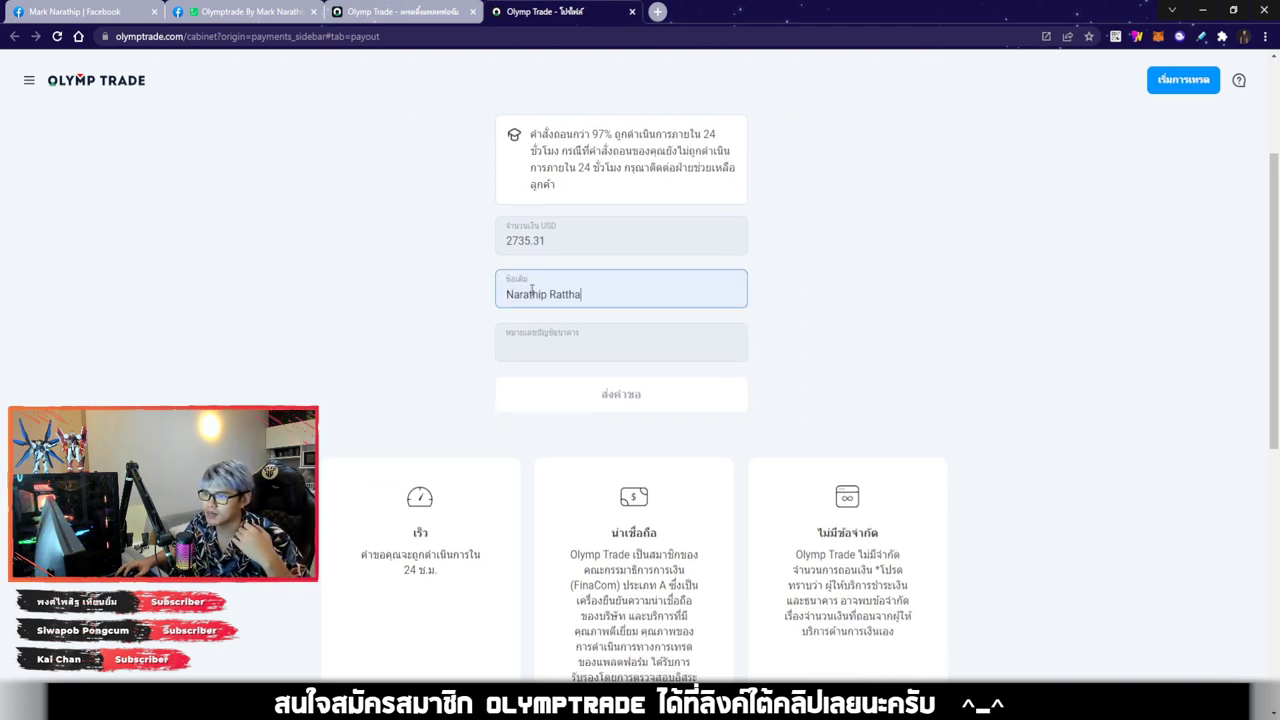
pyautogui.click(849, 308)
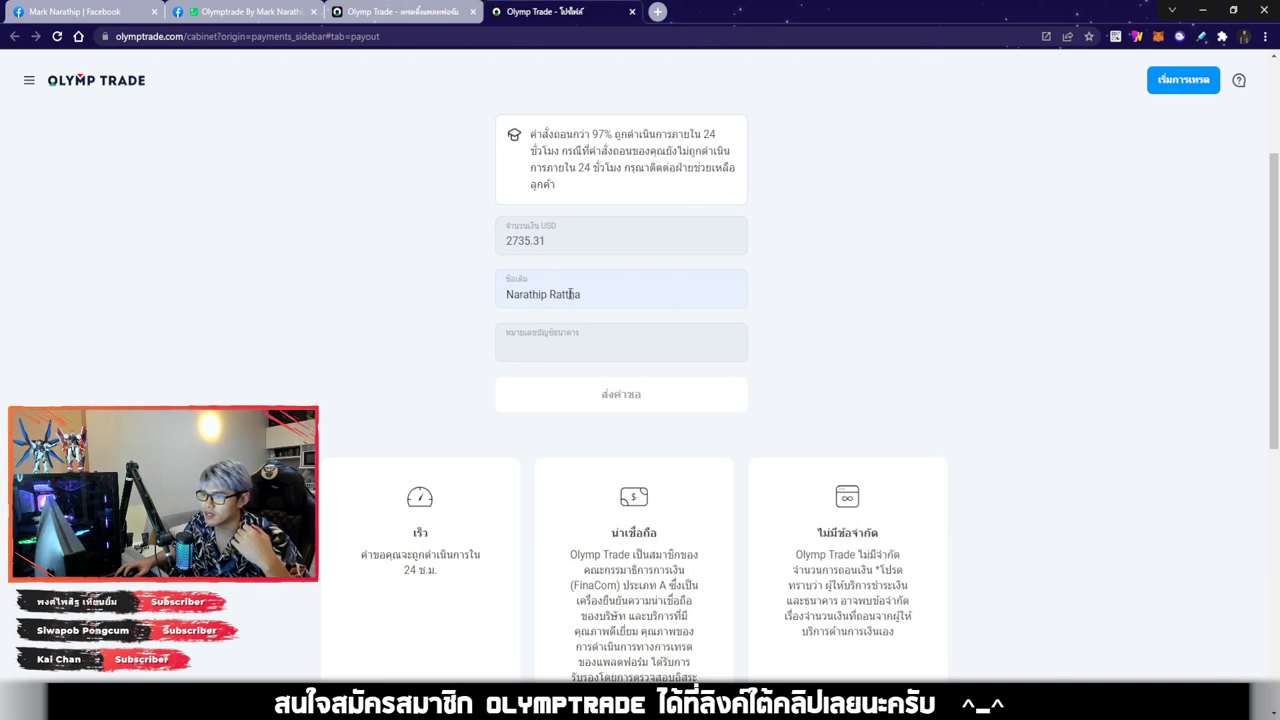
pyautogui.click(556, 336)
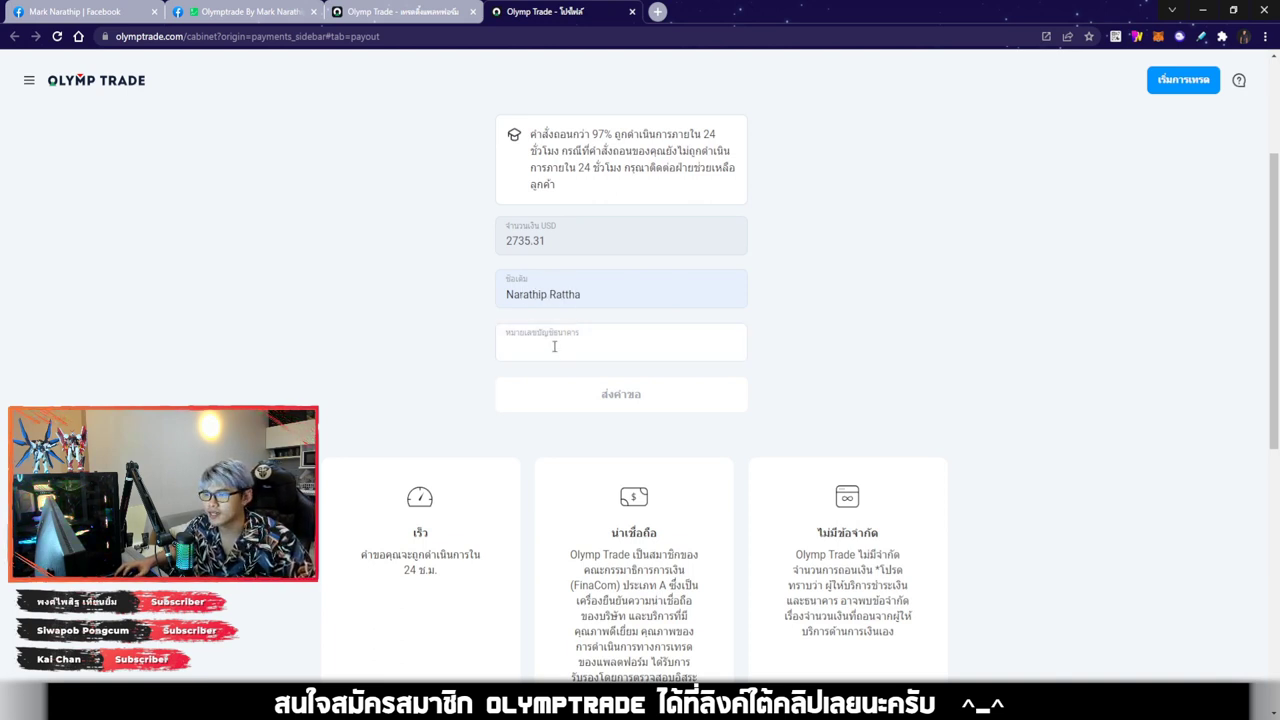
pyautogui.click(539, 346)
pyautogui.hotkey('ctrl', 'v')
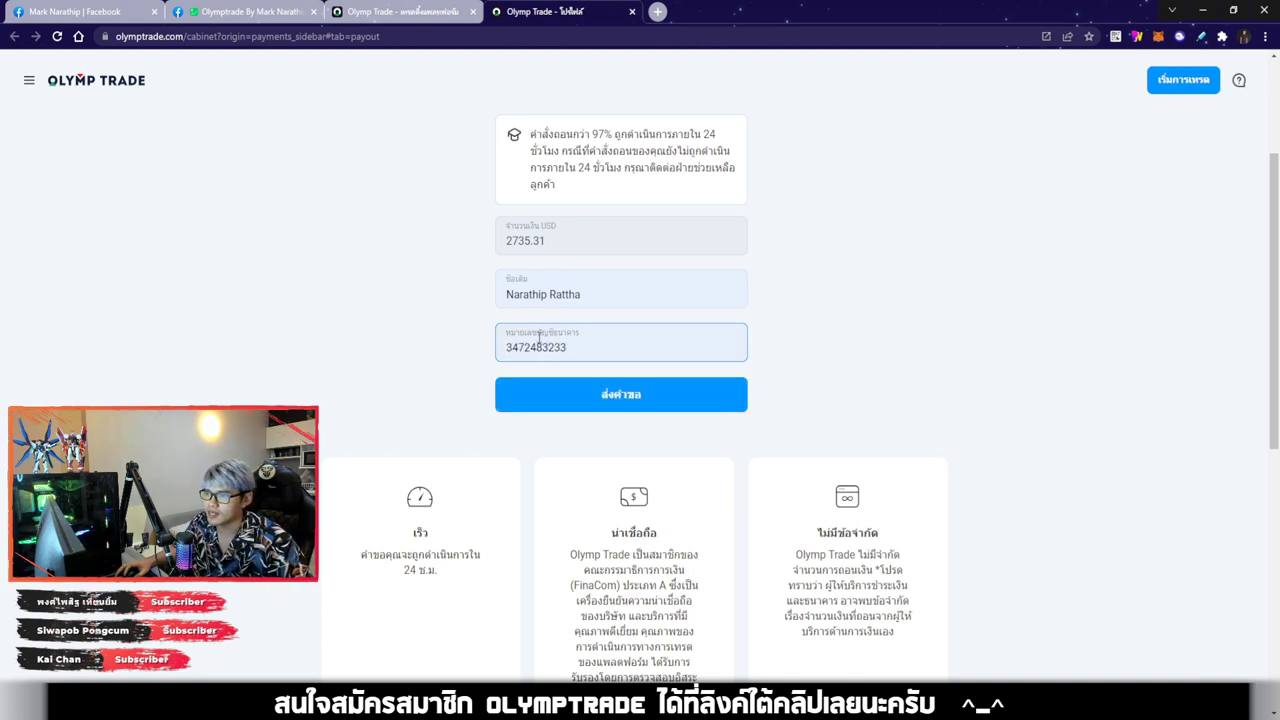
# Review the amount, name, account number and 24 ช.ม. processing note, then return to the trading platform
pyautogui.click(557, 240)
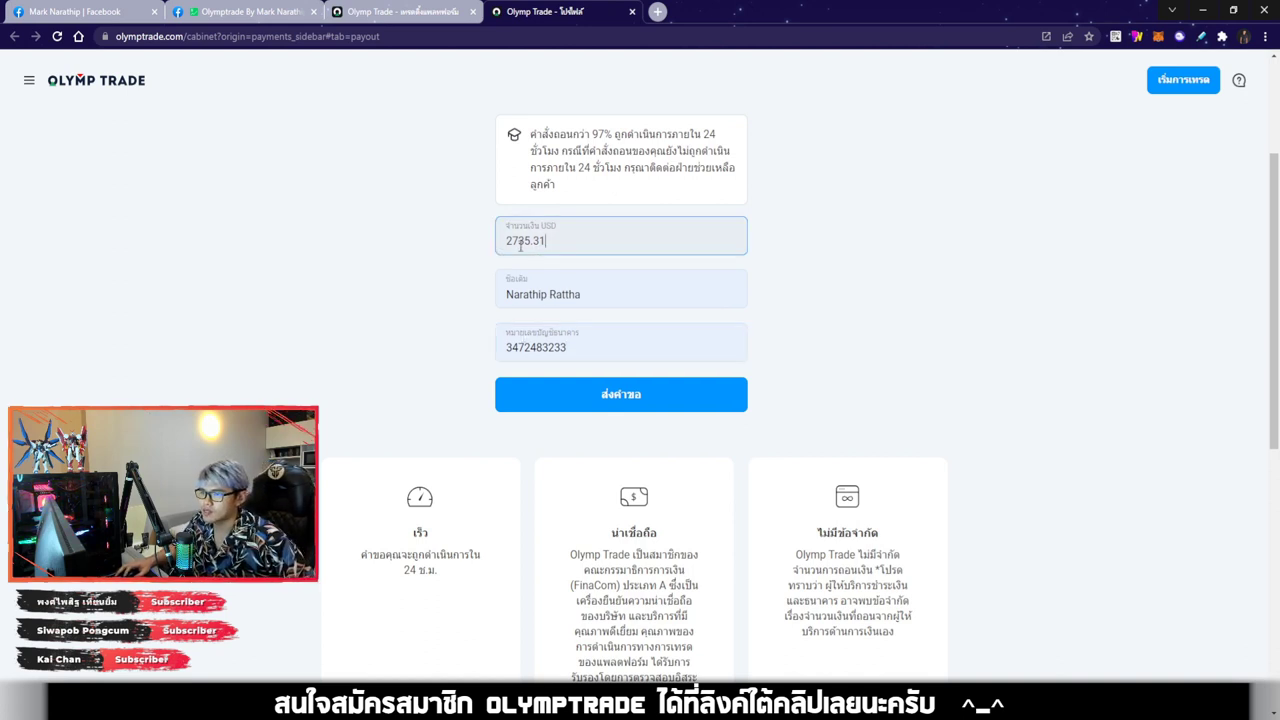
pyautogui.scroll(3, 477, 380)
pyautogui.scroll(-2, 432, 312)
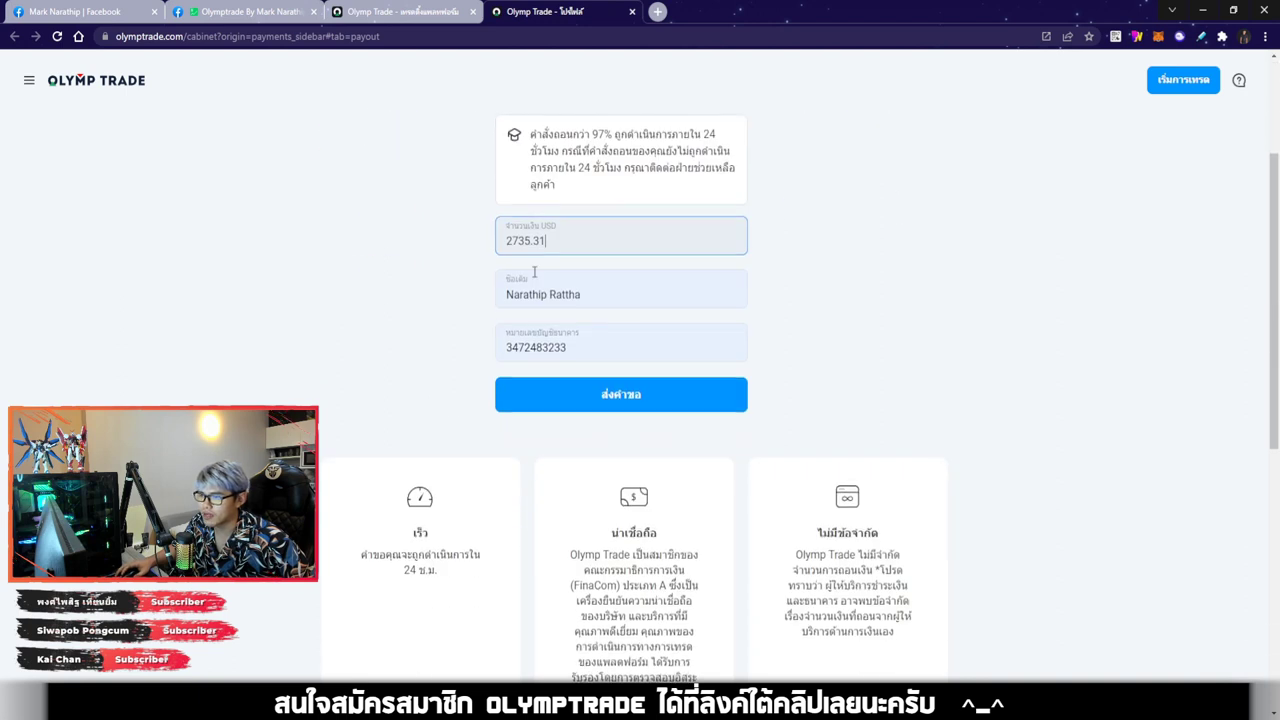
pyautogui.click(524, 290)
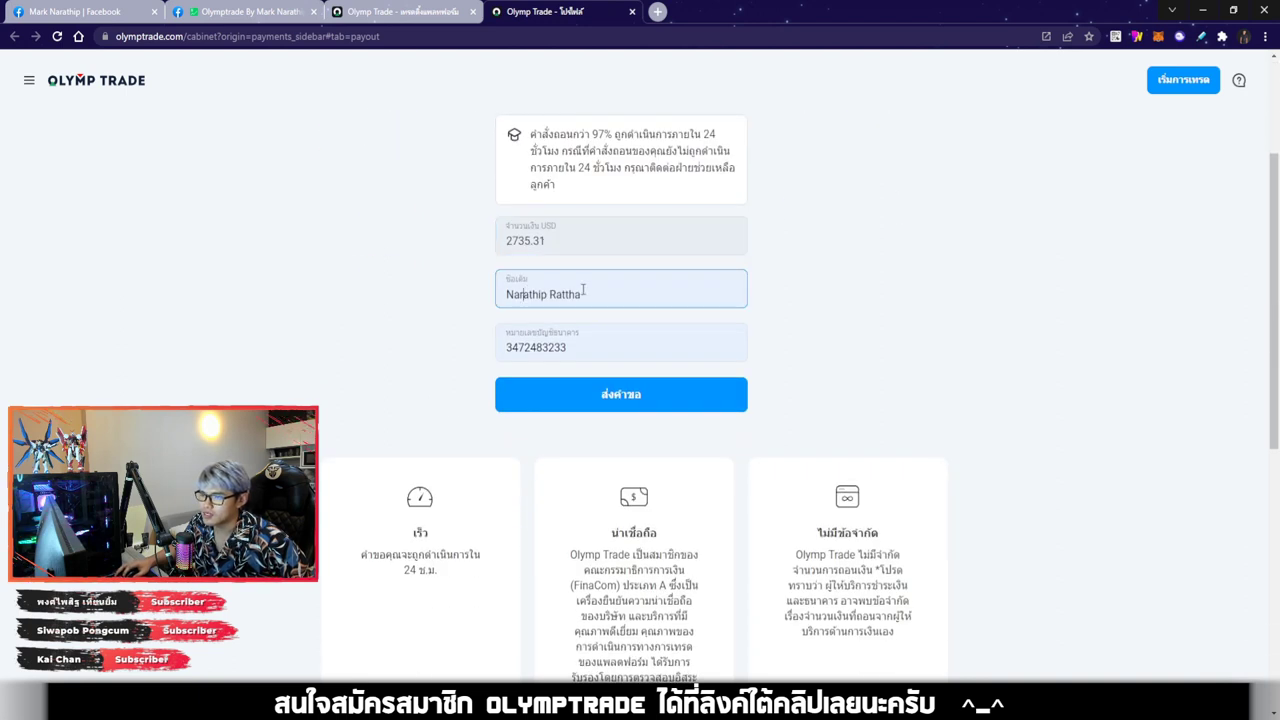
pyautogui.click(849, 271)
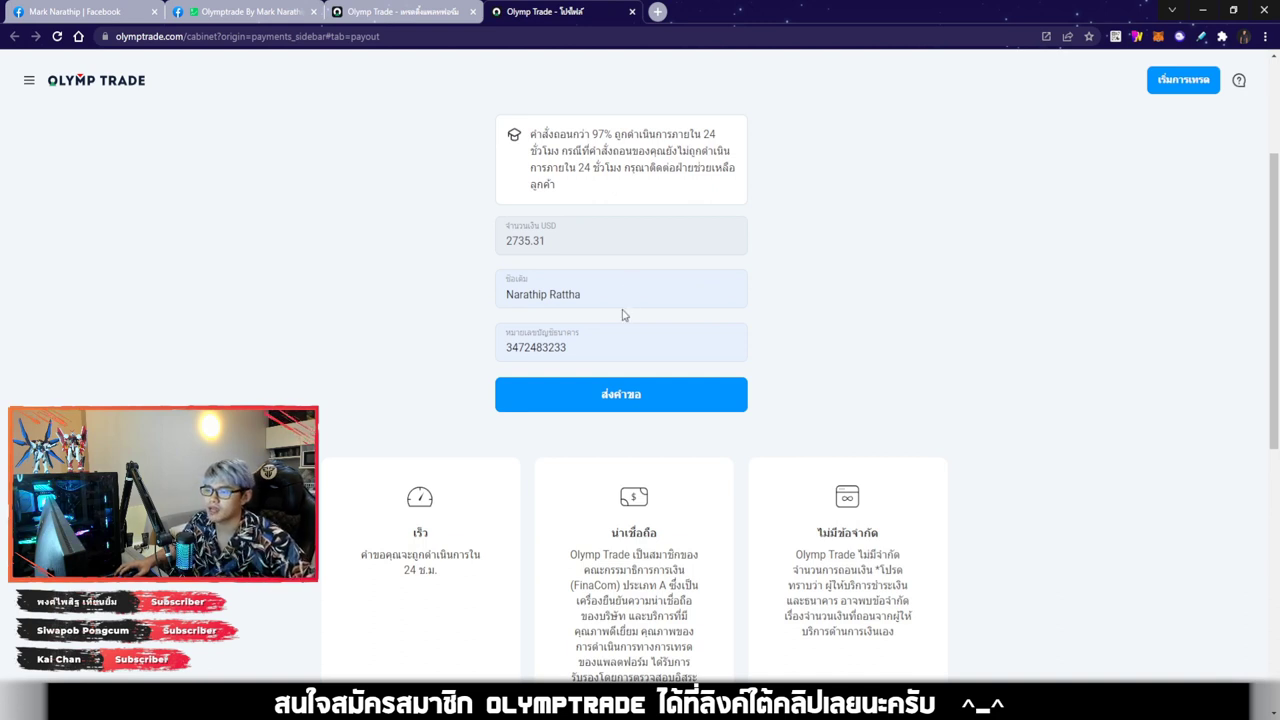
pyautogui.scroll(-1, 623, 309)
pyautogui.click(508, 277)
pyautogui.click(419, 262)
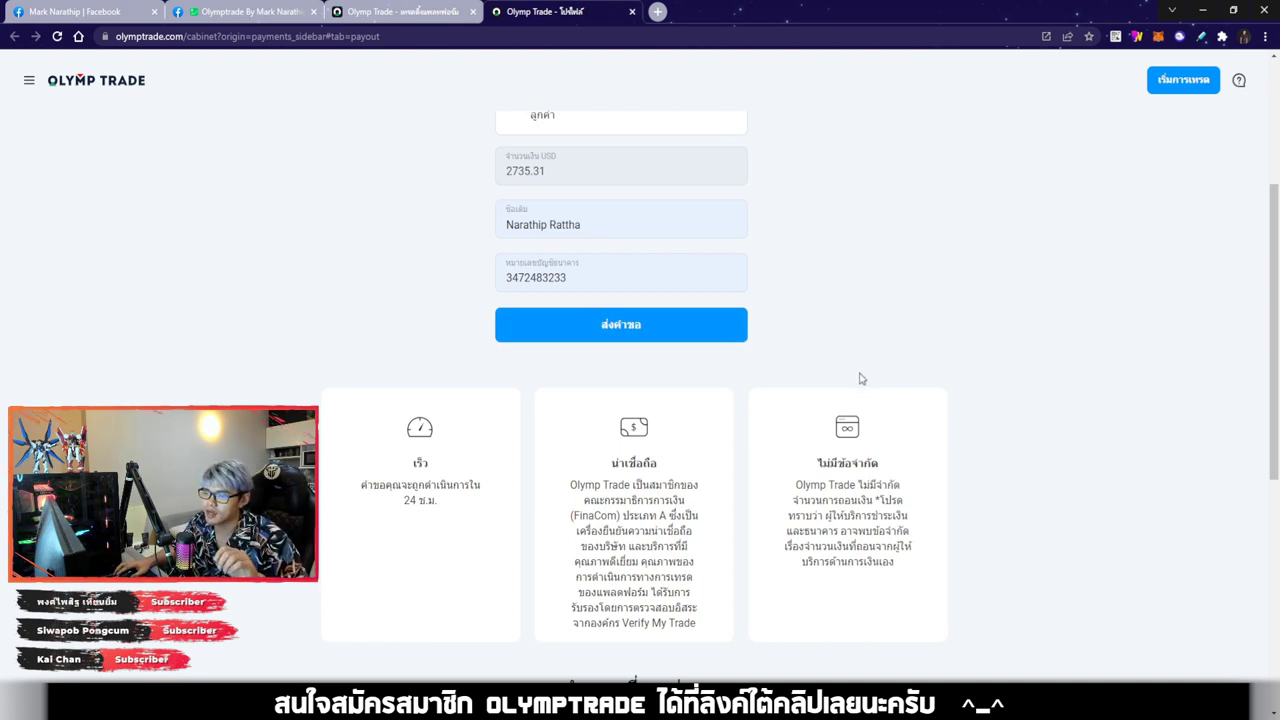
pyautogui.scroll(-2, 862, 378)
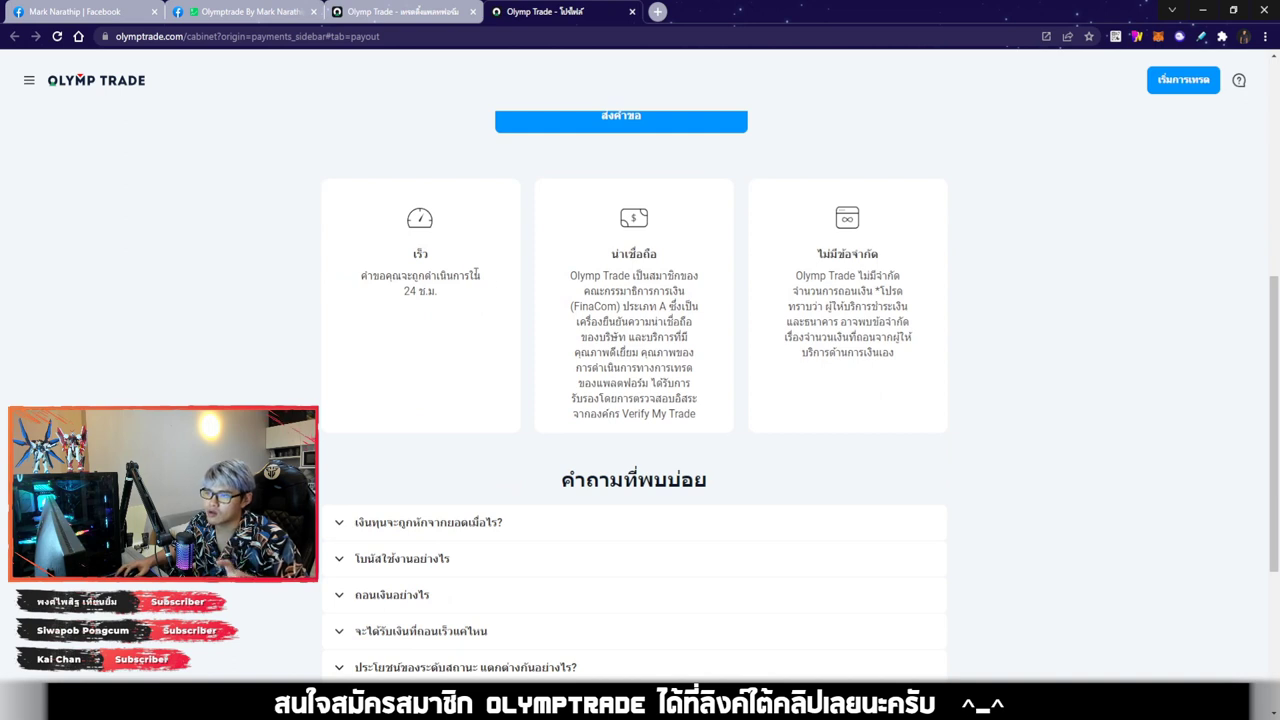
pyautogui.moveTo(407, 290); pyautogui.dragTo(471, 323)
pyautogui.click(470, 327)
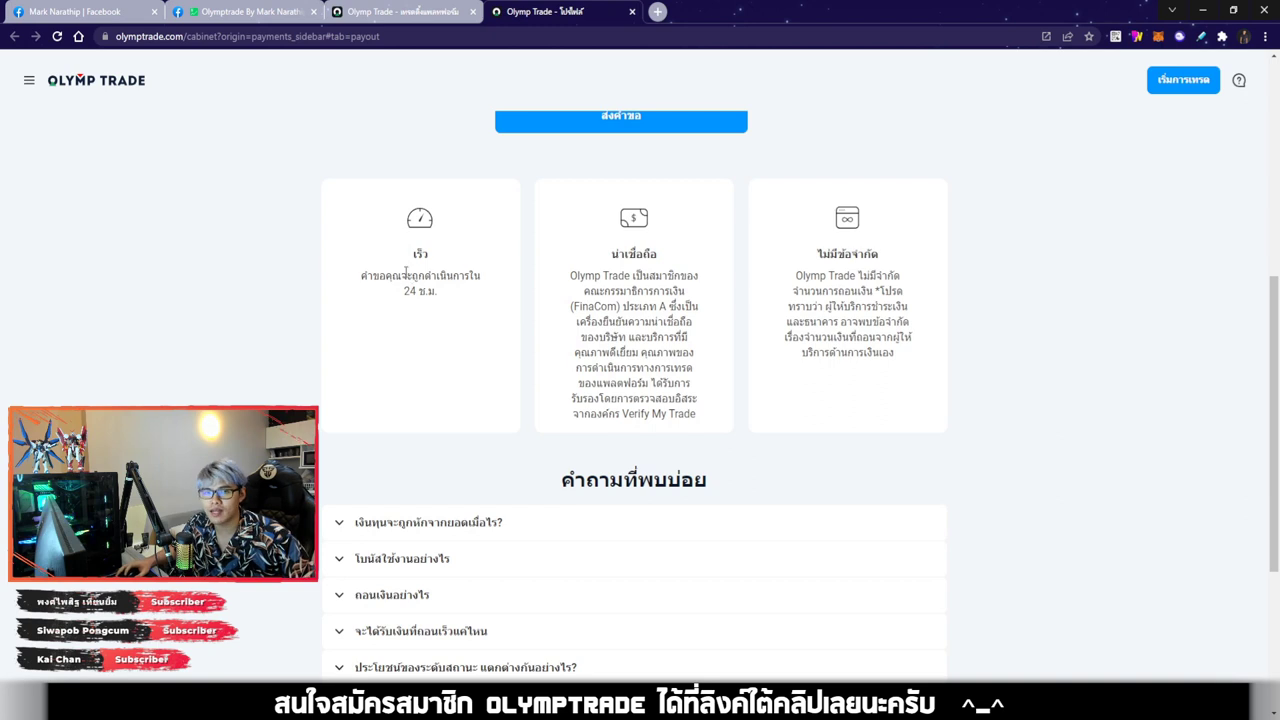
pyautogui.click(405, 12)
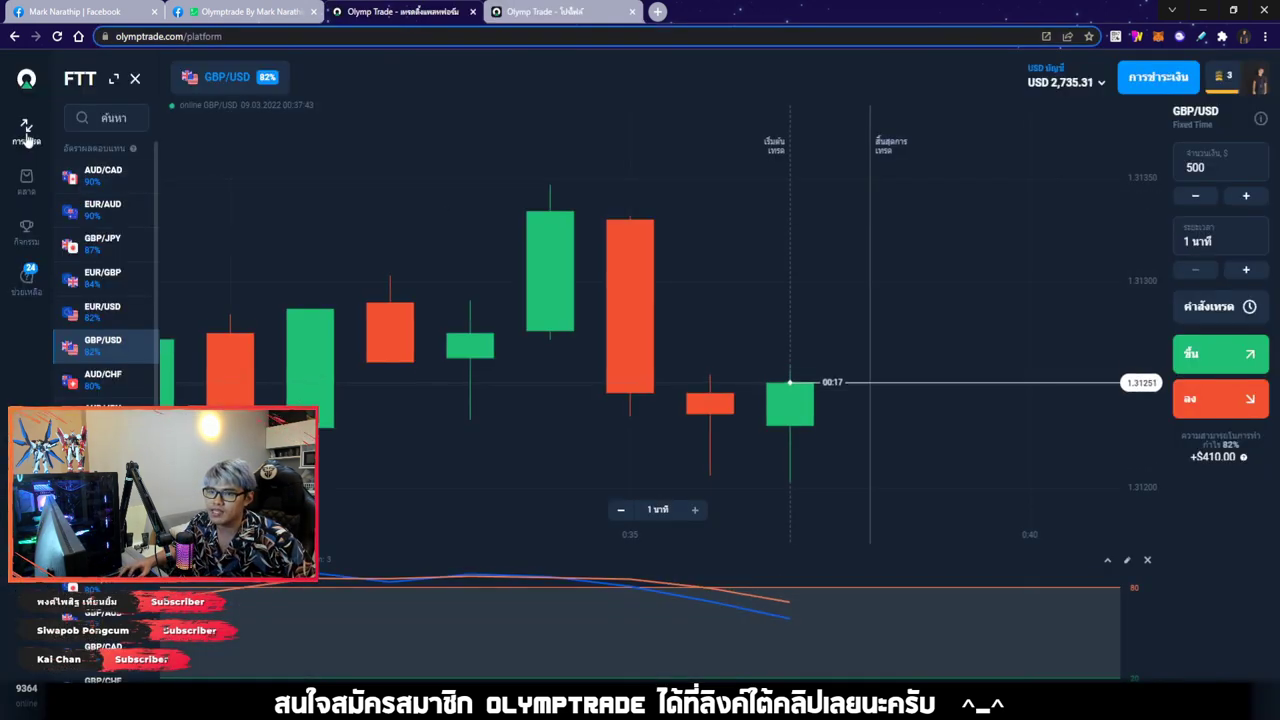
# Open the Trades panel and scroll through the closed trades list
pyautogui.click(26, 130)
pyautogui.click(130, 114)
pyautogui.scroll(-2, 181, 195)
pyautogui.scroll(-5, 181, 195)
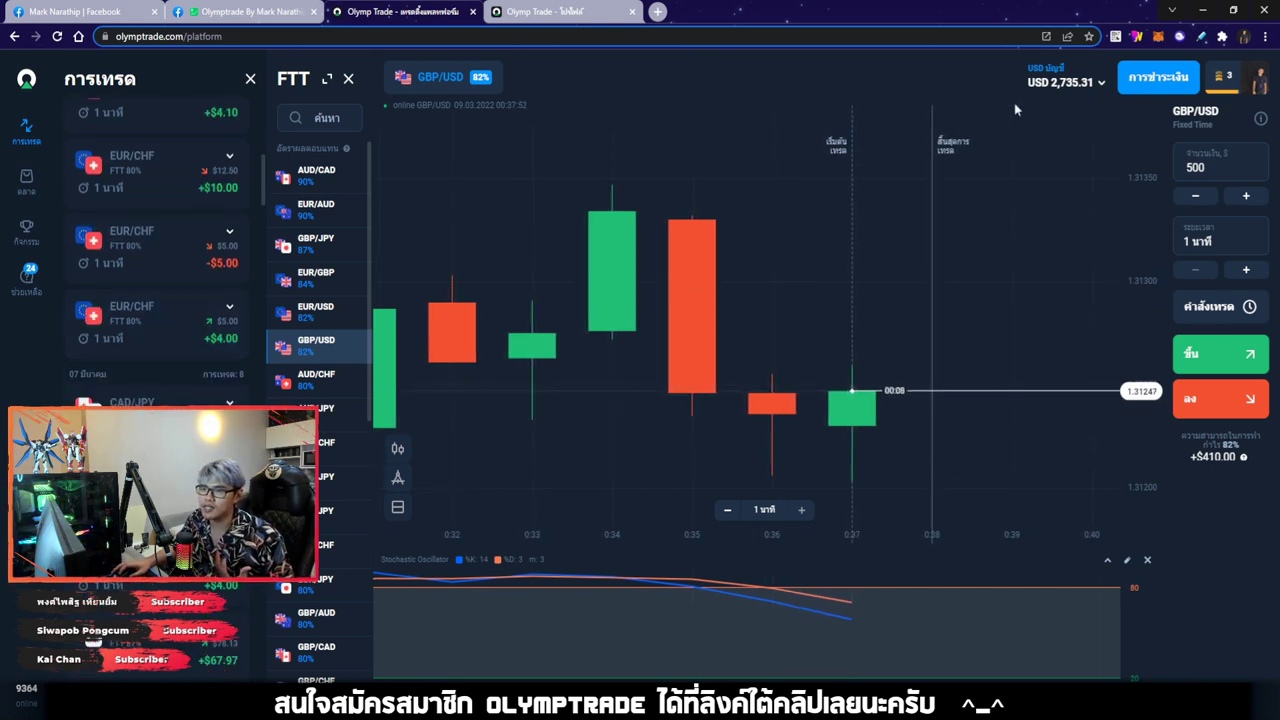
# Move between the trading chart and withdrawal page, ending on the filled KBank withdrawal form
pyautogui.click(544, 12)
pyautogui.scroll(4, 577, 368)
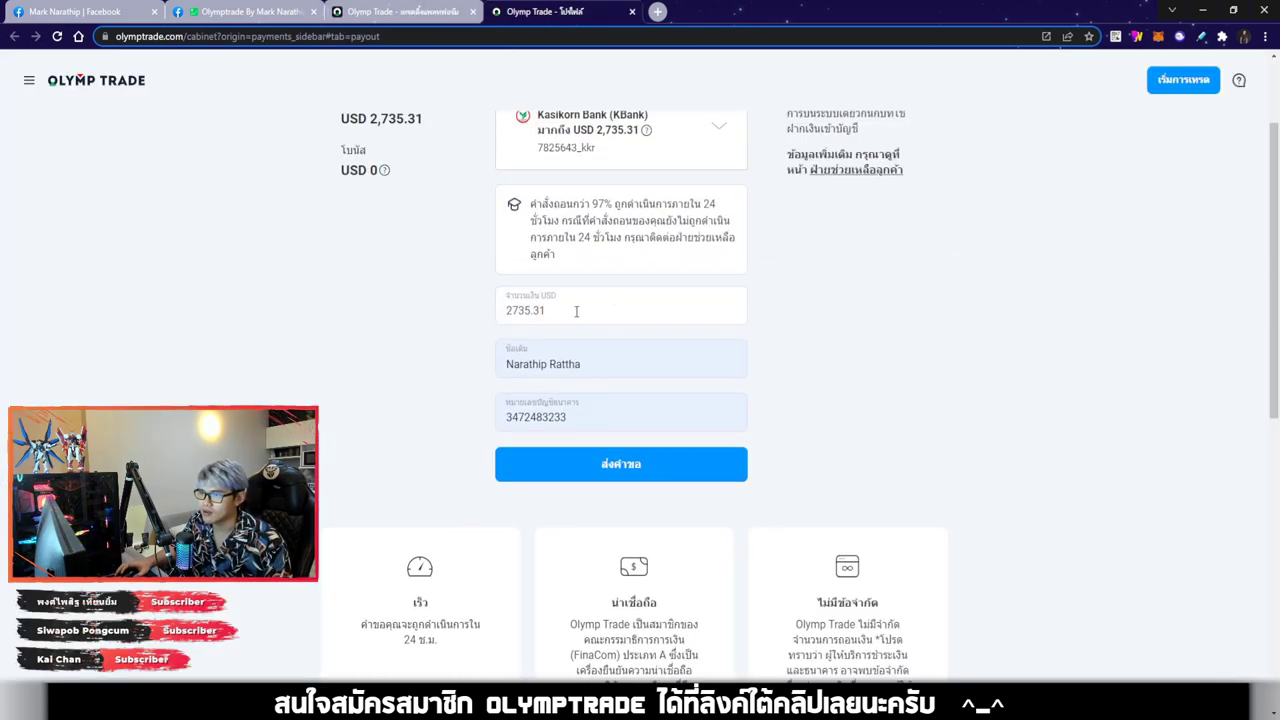
pyautogui.click(410, 12)
pyautogui.scroll(5, 218, 180)
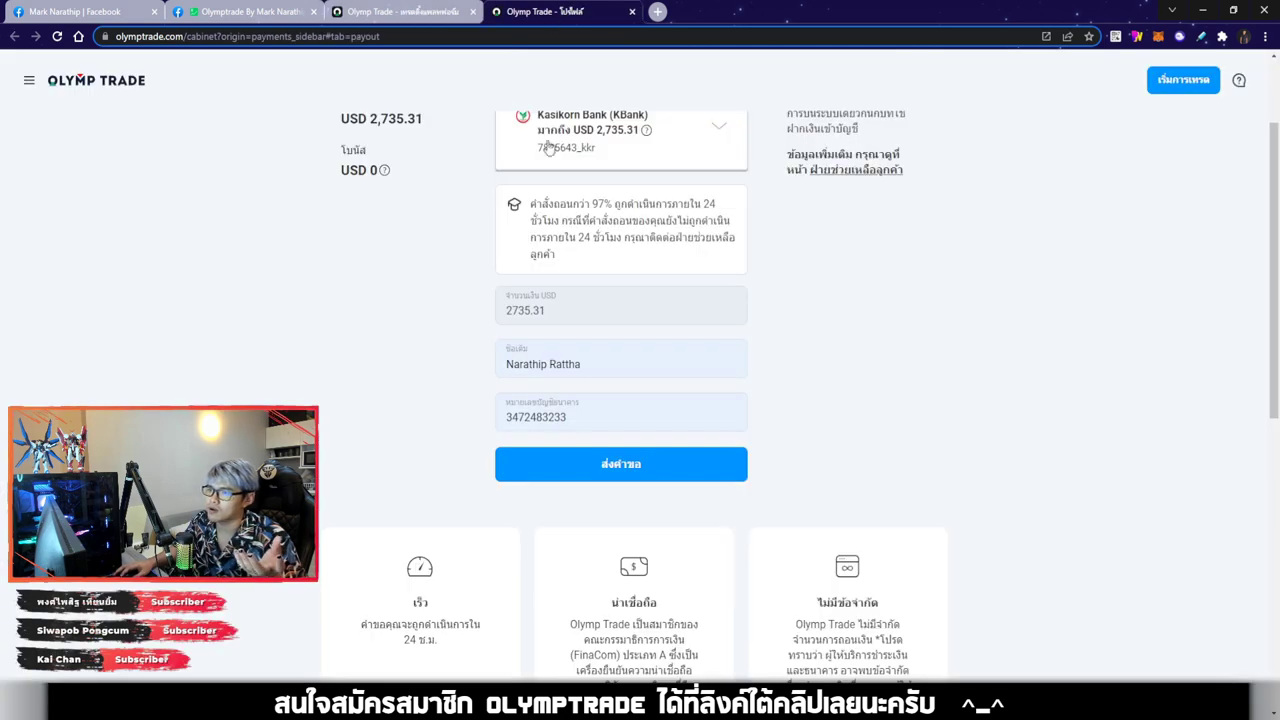
pyautogui.click(560, 11)
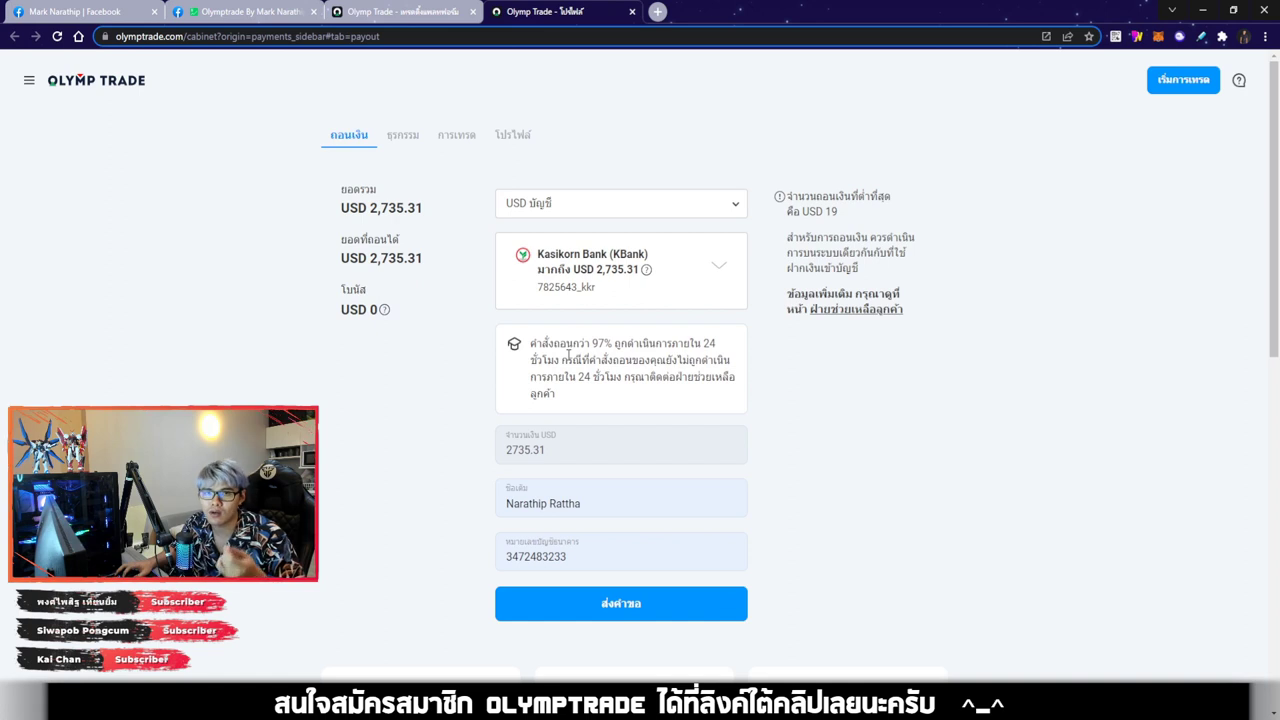
pyautogui.click(395, 11)
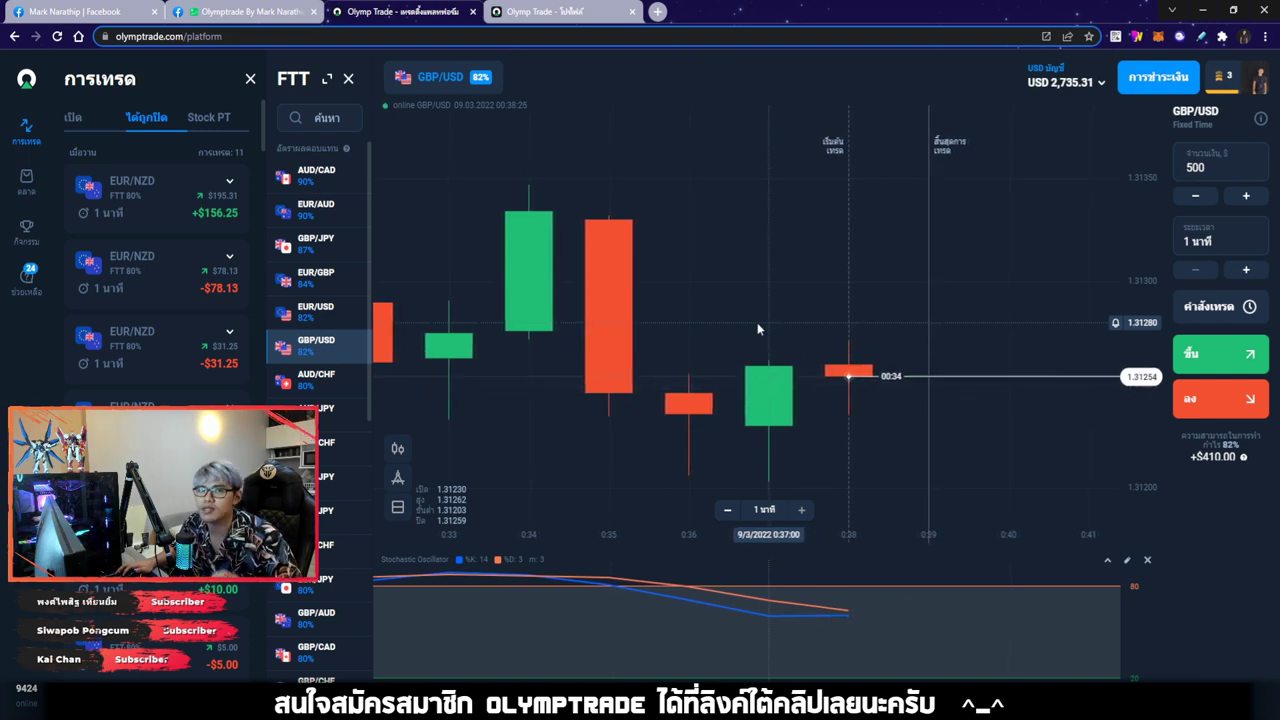
pyautogui.hotkey('ctrl', 'Tab')
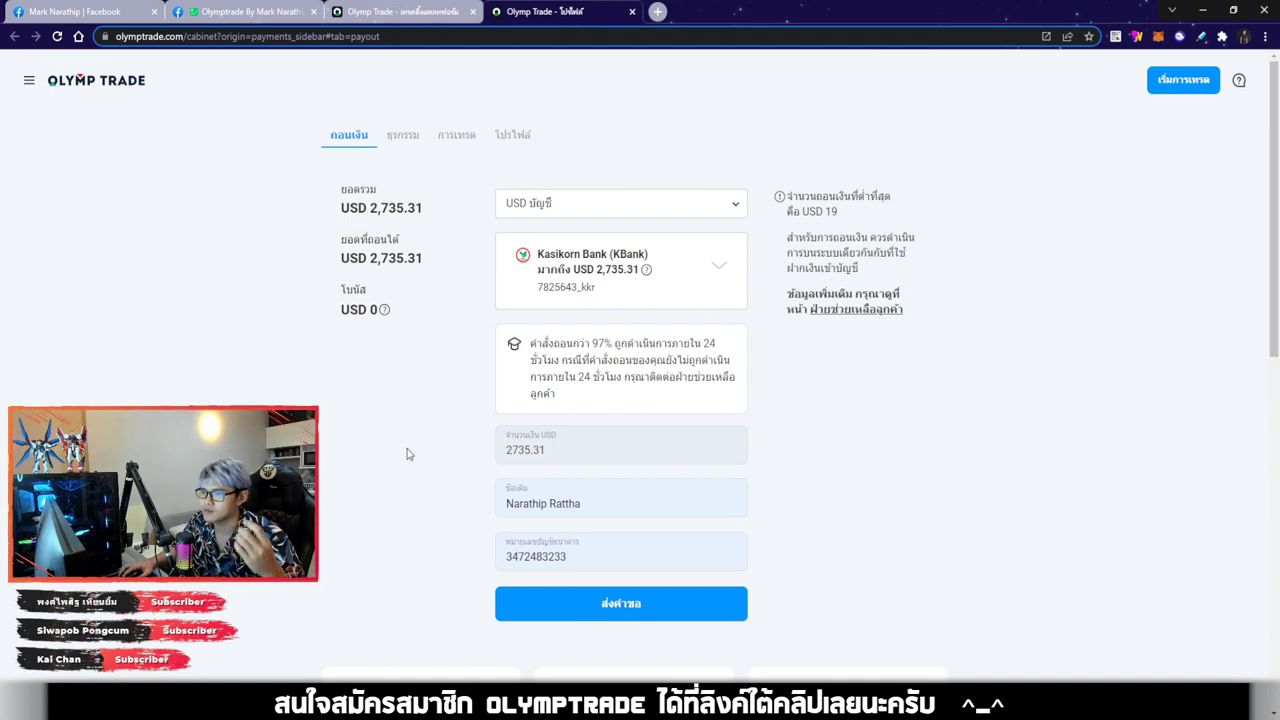
pyautogui.scroll(-3, 409, 451)
pyautogui.scroll(-2, 409, 451)
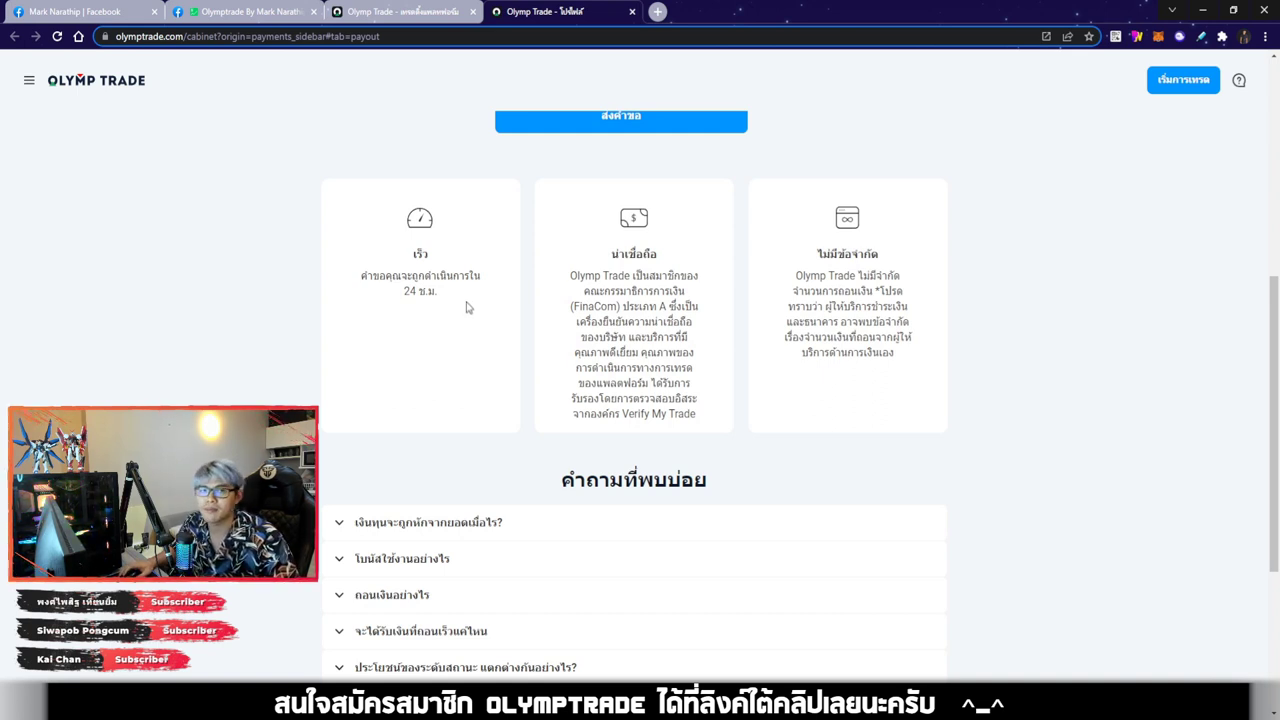
pyautogui.scroll(5, 483, 310)
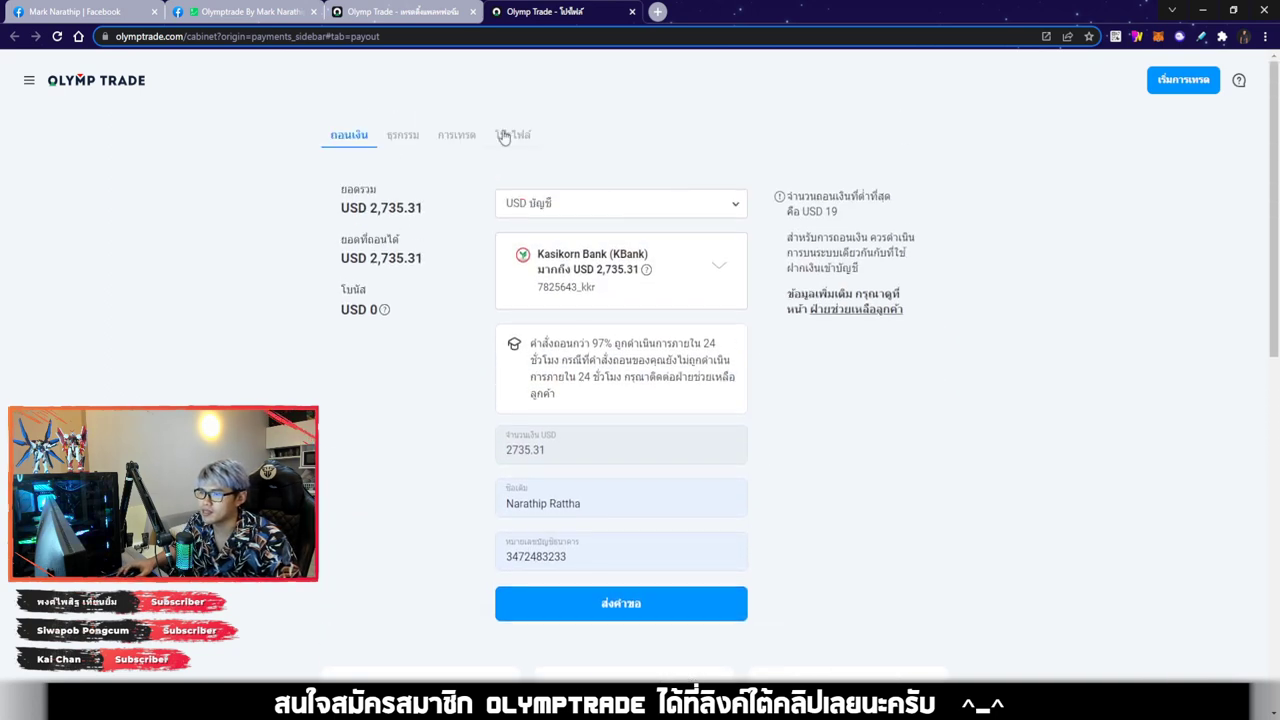
pyautogui.click(430, 12)
pyautogui.click(600, 12)
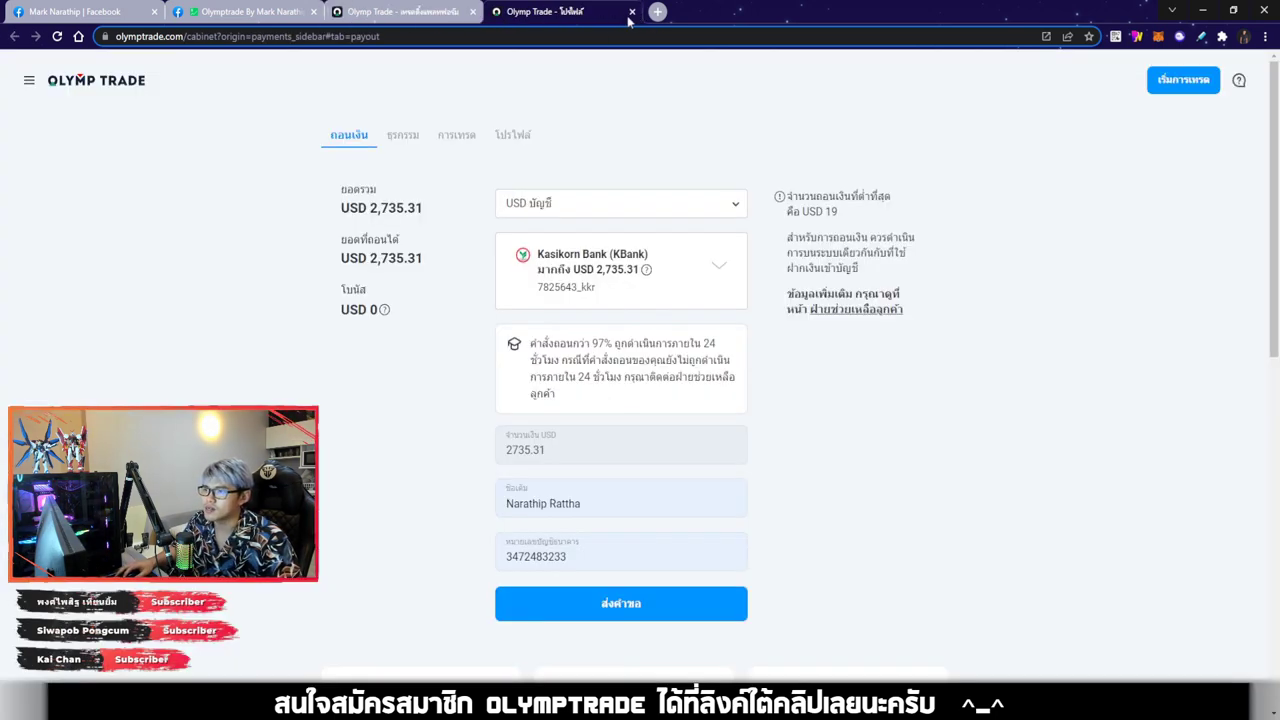
pyautogui.click(632, 12)
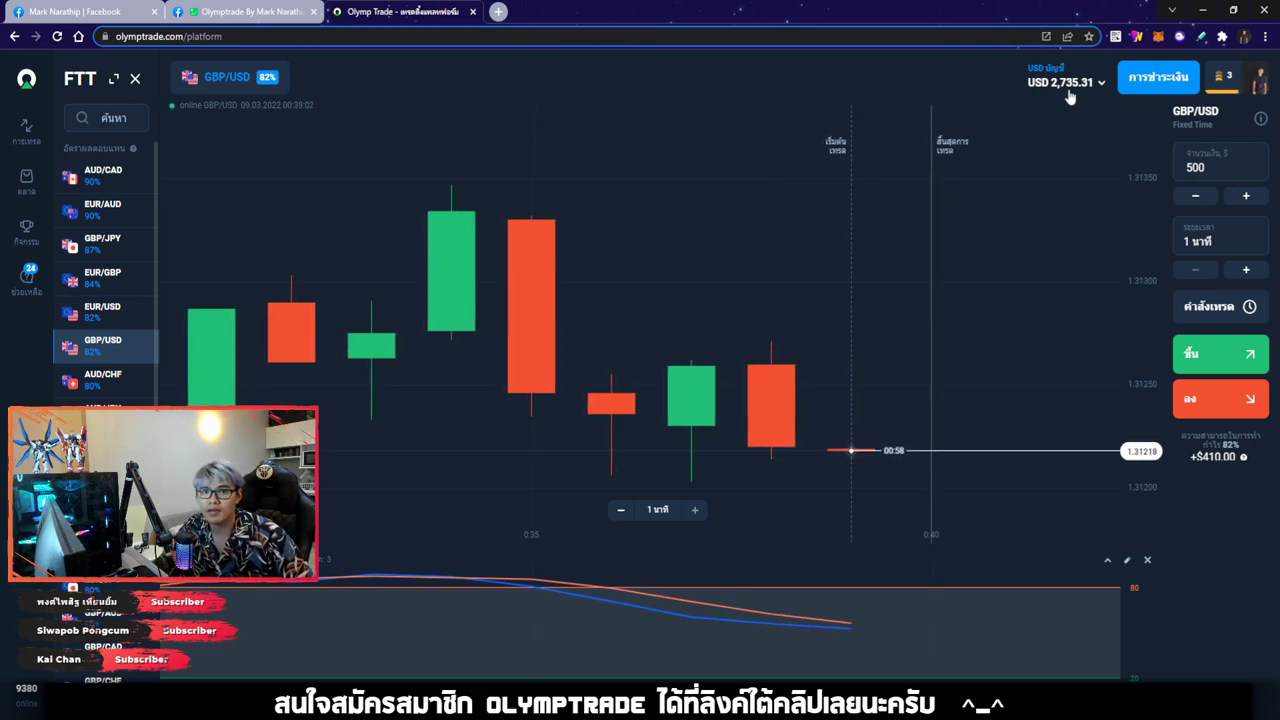
pyautogui.click(1069, 95)
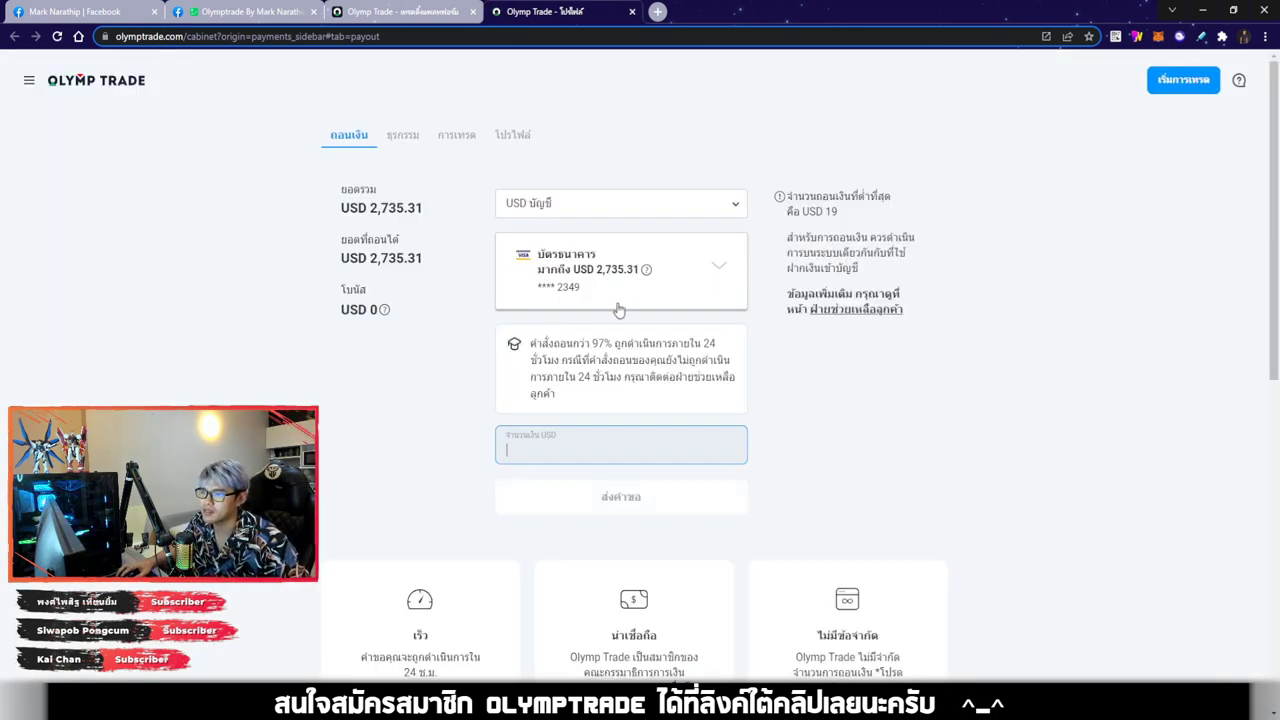
pyautogui.scroll(-1, 619, 310)
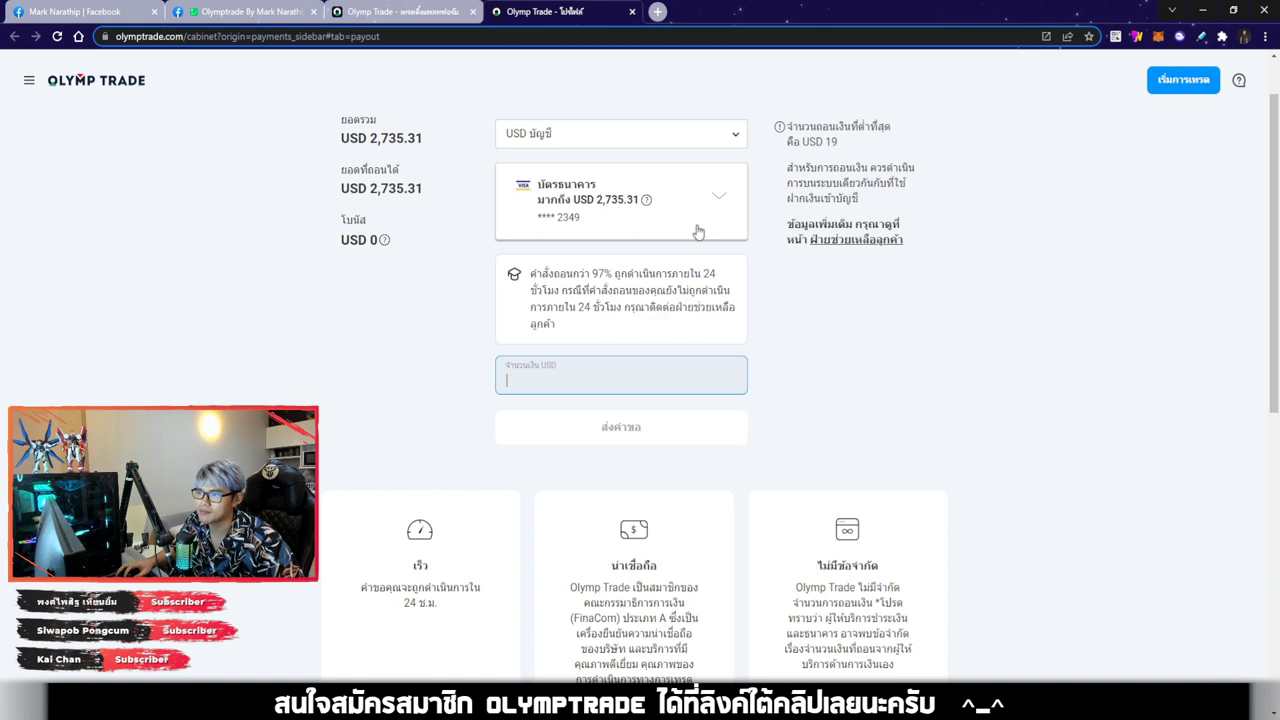
pyautogui.click(697, 229)
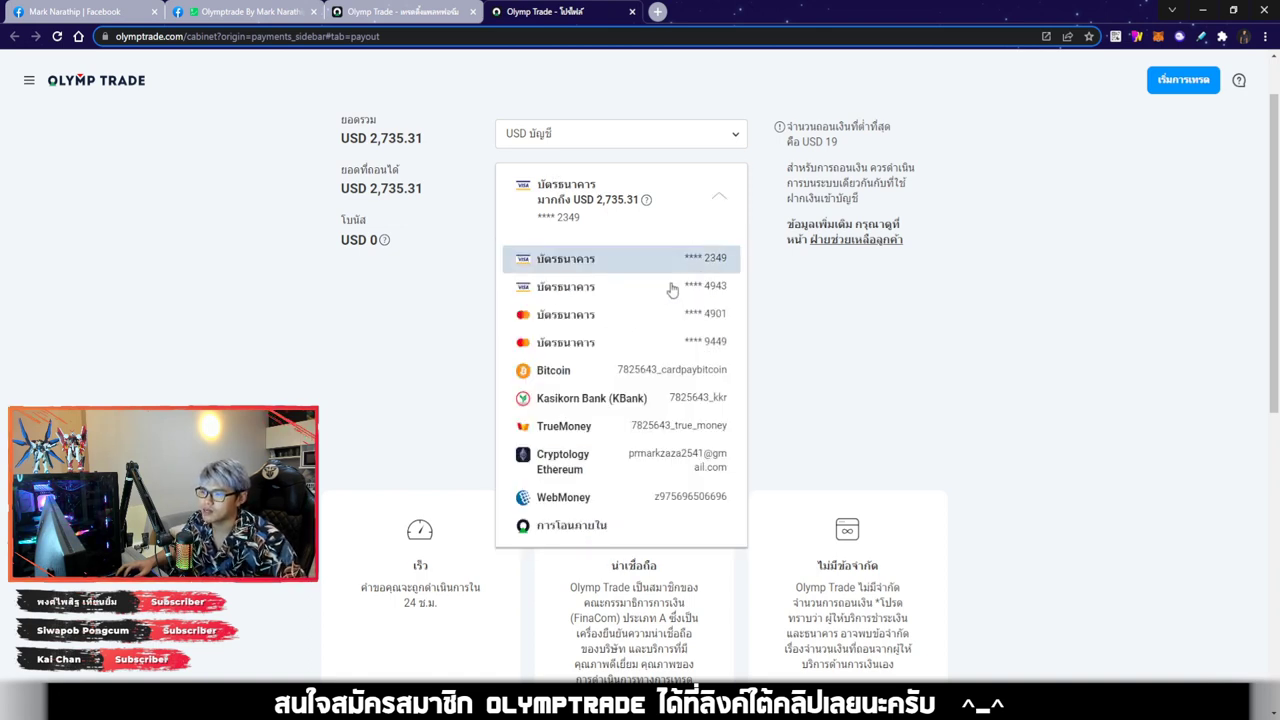
pyautogui.click(617, 400)
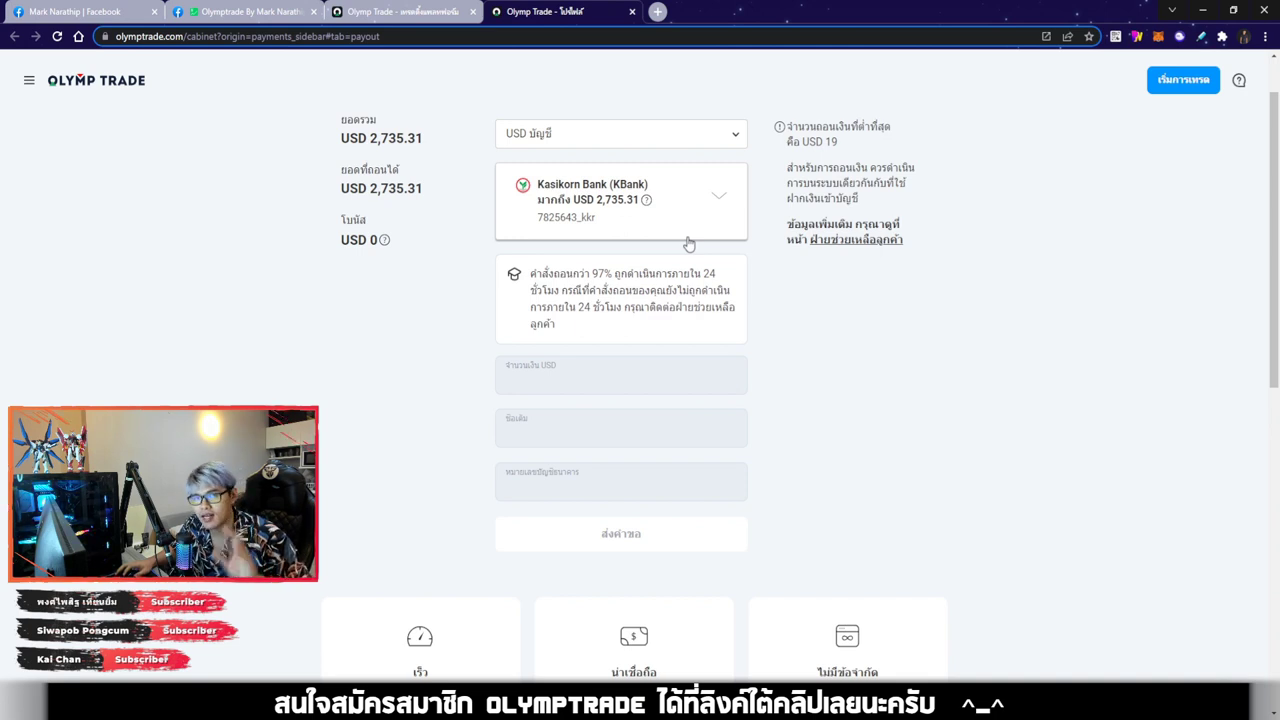
pyautogui.click(656, 224)
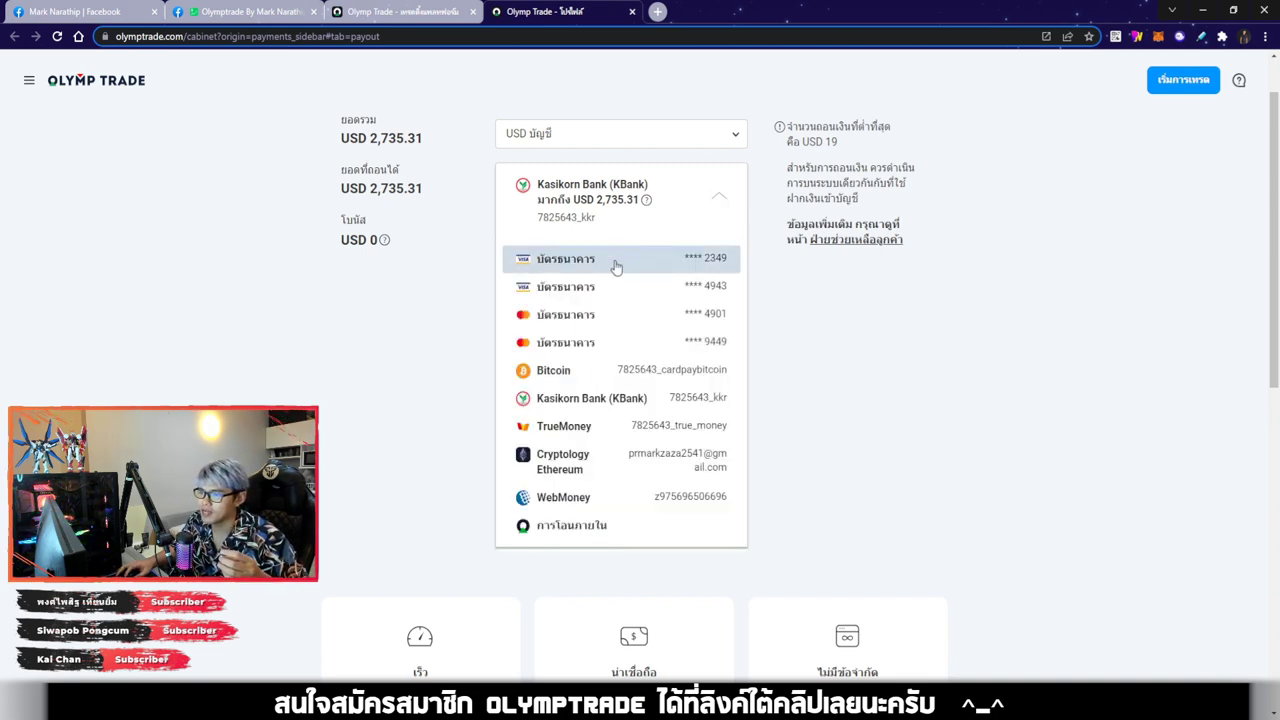
pyautogui.click(614, 264)
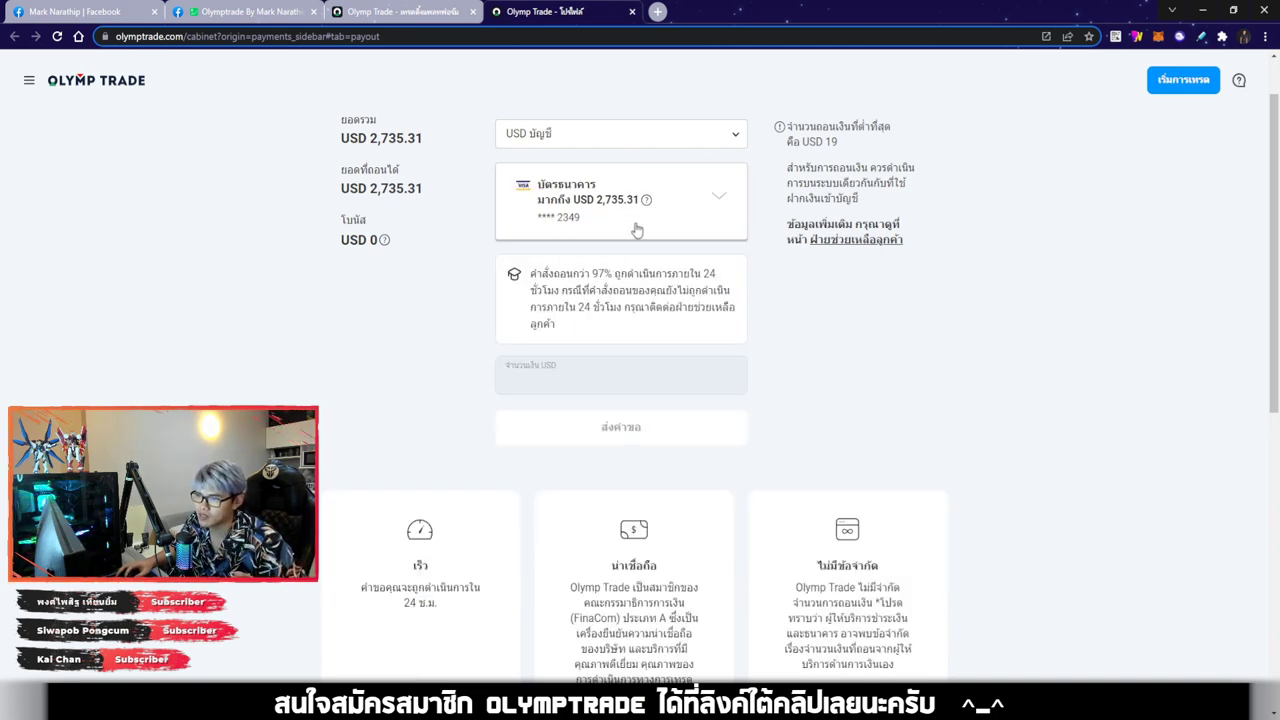
pyautogui.click(636, 230)
pyautogui.click(597, 408)
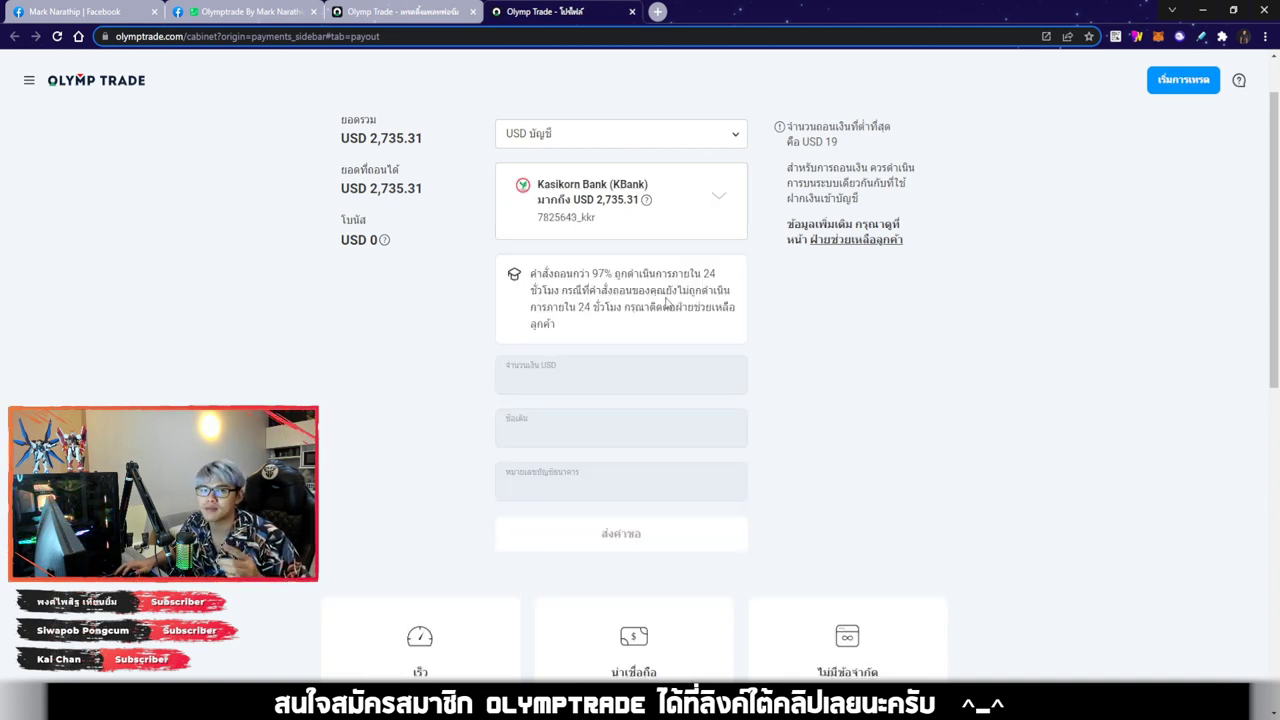
pyautogui.hotkey('ctrl', 'w')
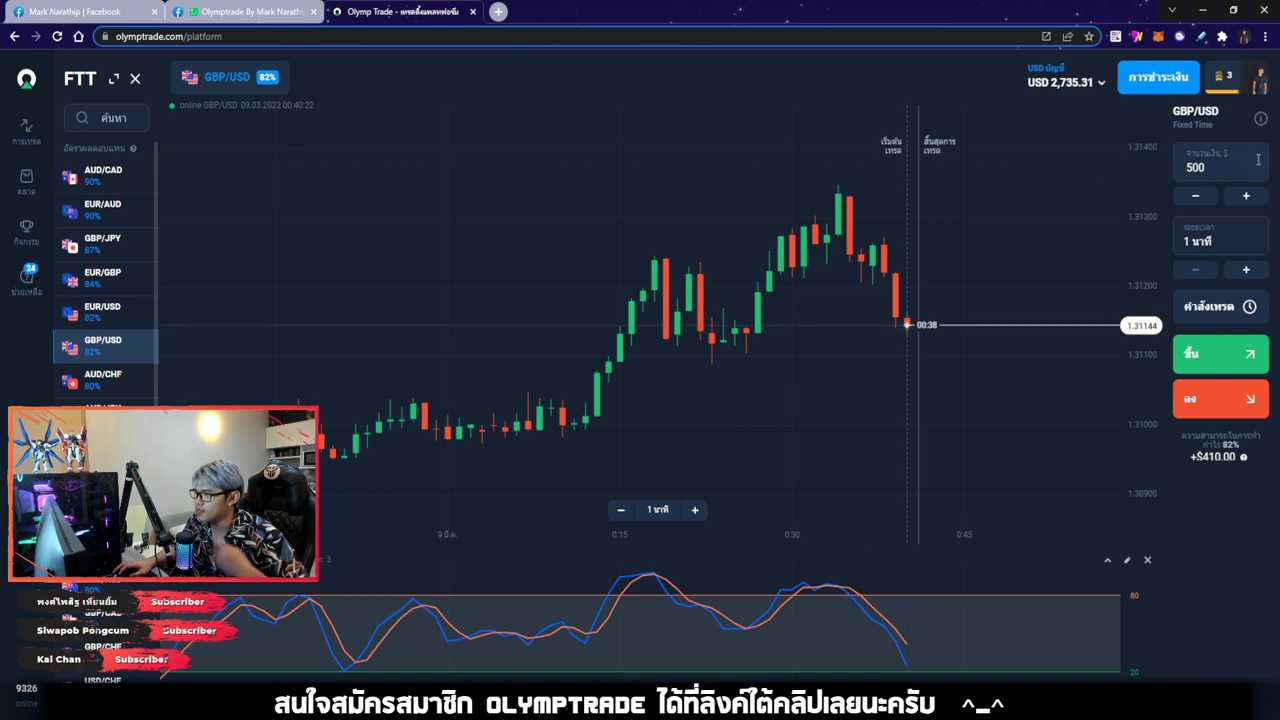
# Clear the trade amount to 0 and expand the asset list into the full panel
pyautogui.press('BackSpace')
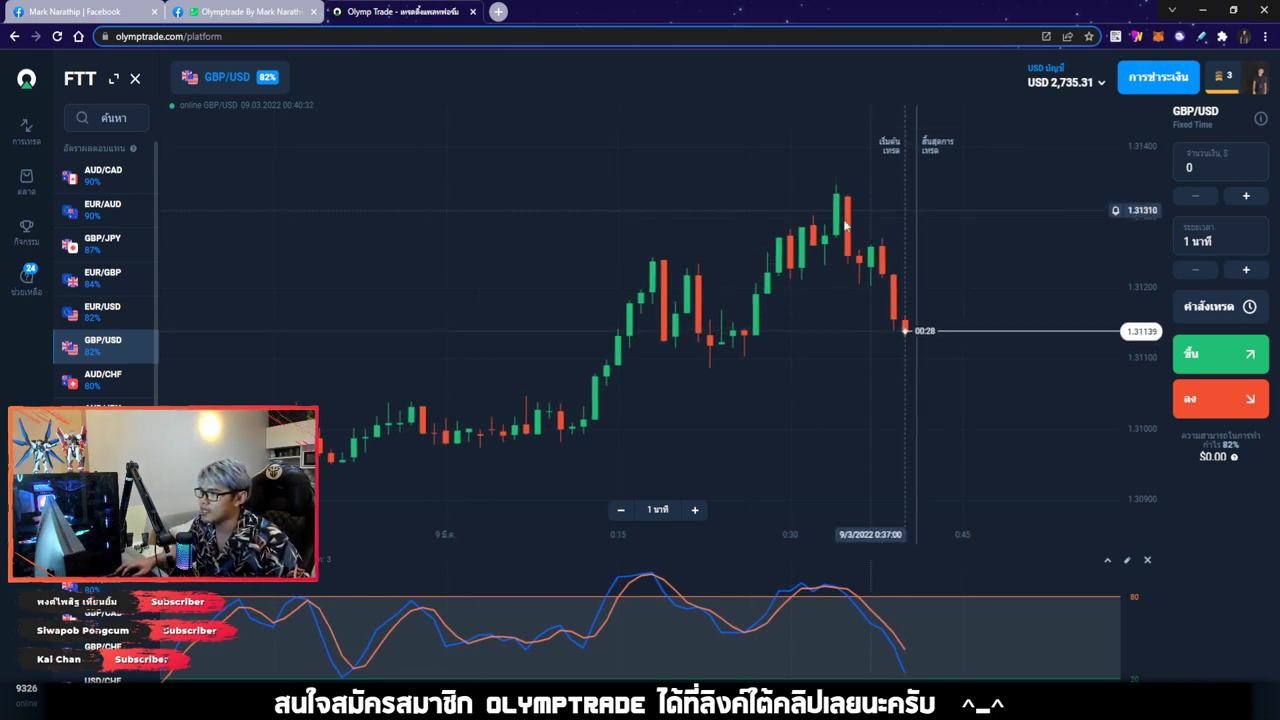
pyautogui.click(114, 78)
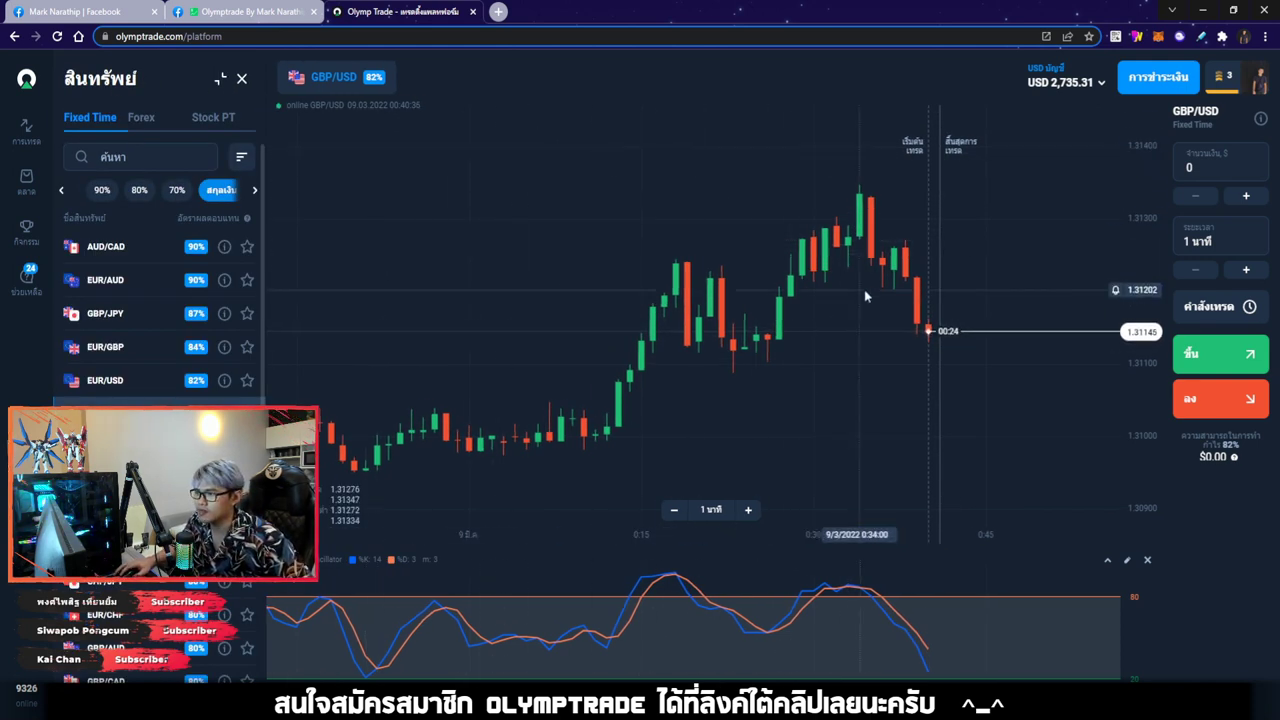
pyautogui.moveTo(864, 289); pyautogui.dragTo(503, 193)
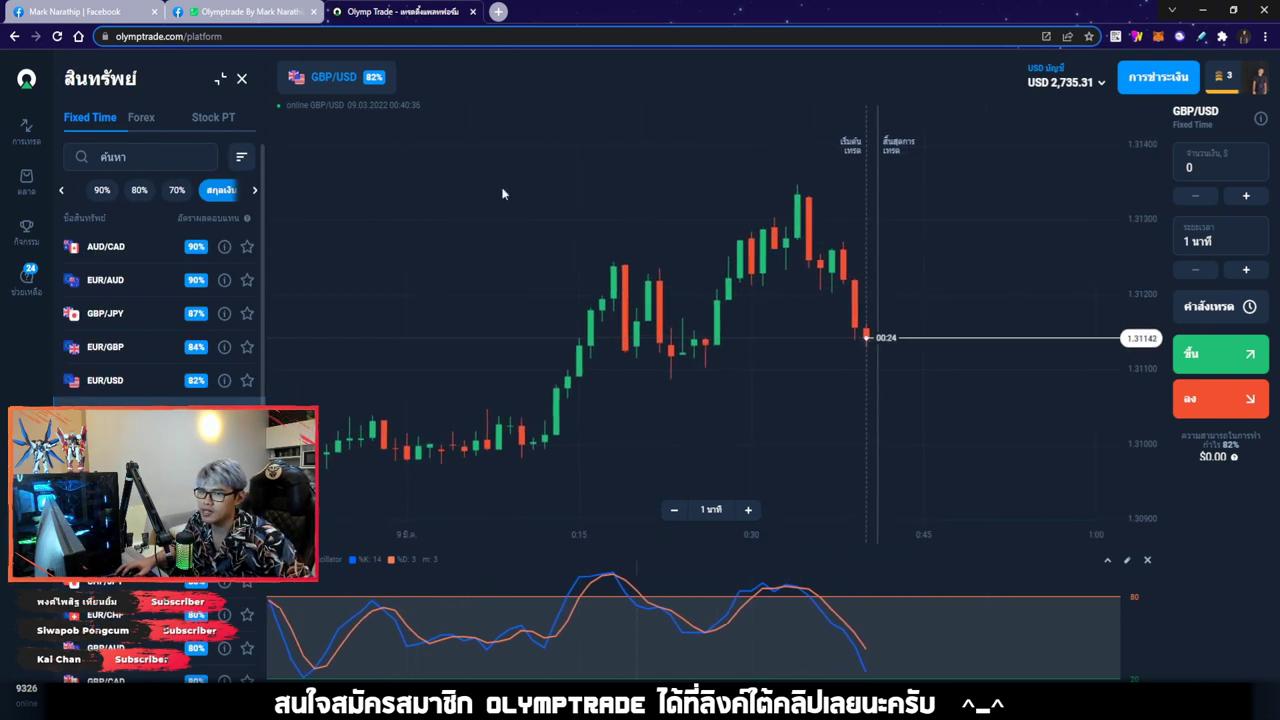
# Browse the Forex and Stock PT asset lists, then show the Fixed Time assets with payout rates
pyautogui.click(141, 121)
pyautogui.click(213, 124)
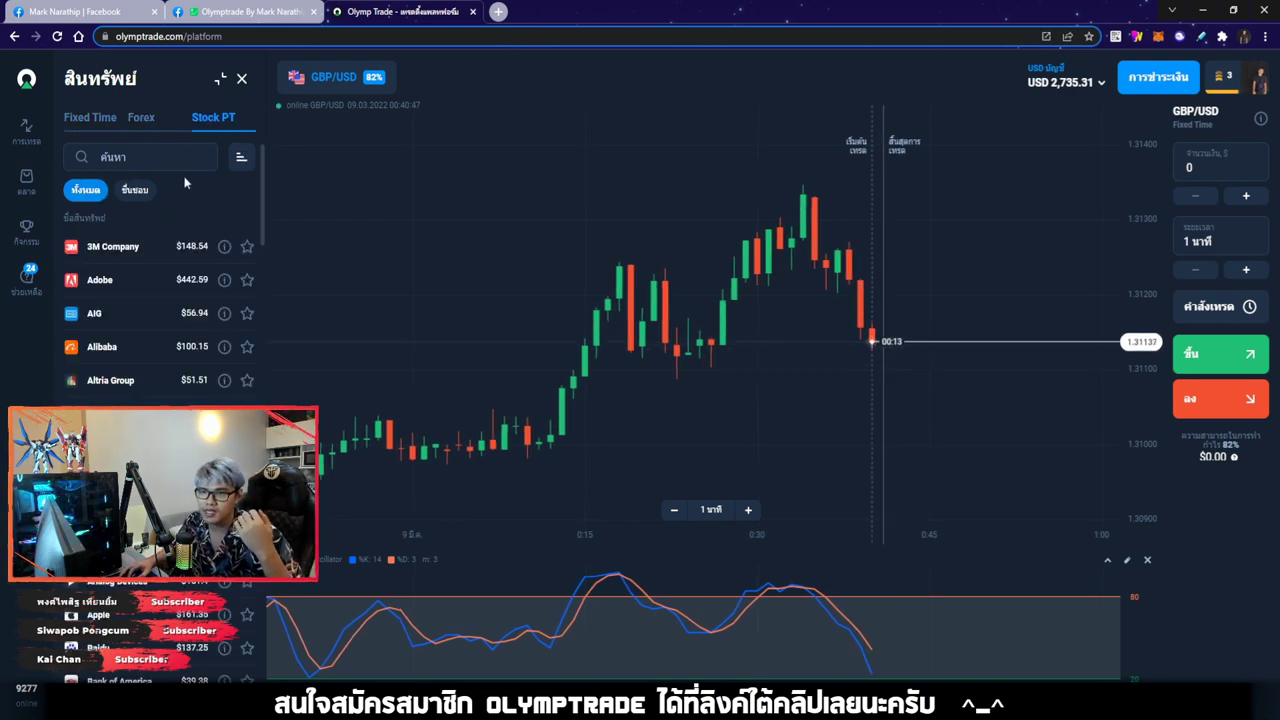
pyautogui.click(143, 122)
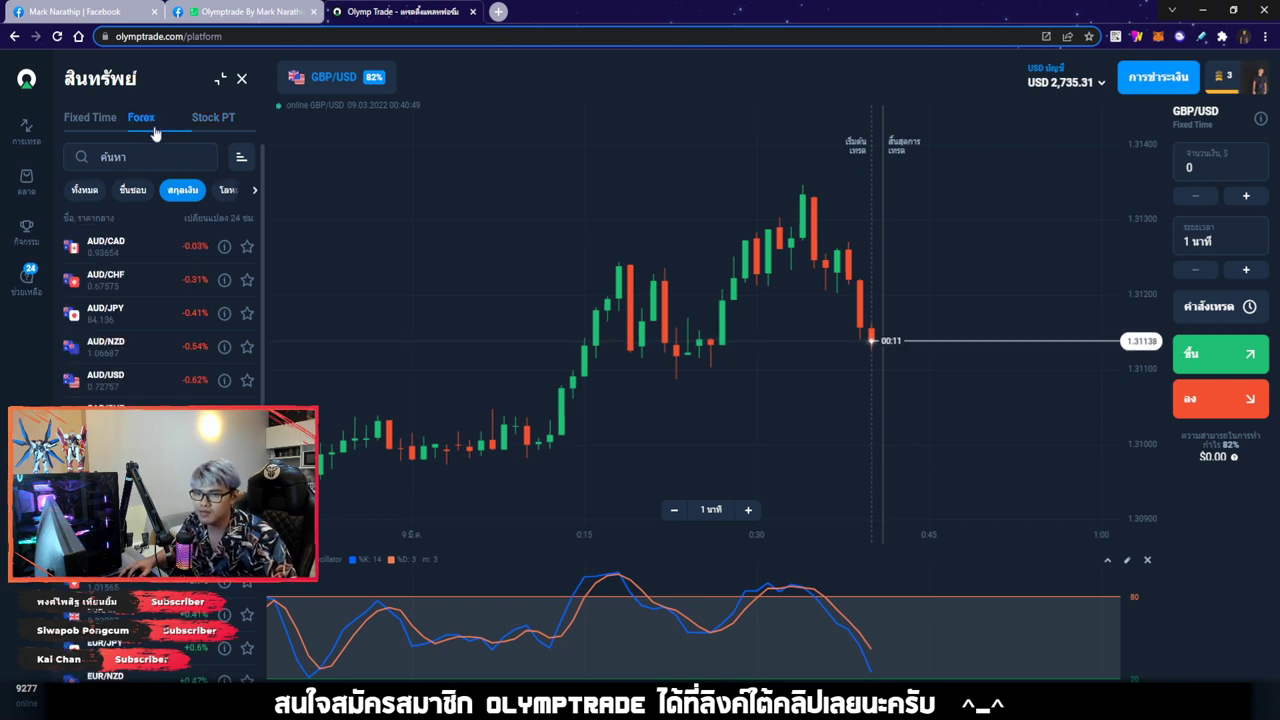
pyautogui.click(205, 126)
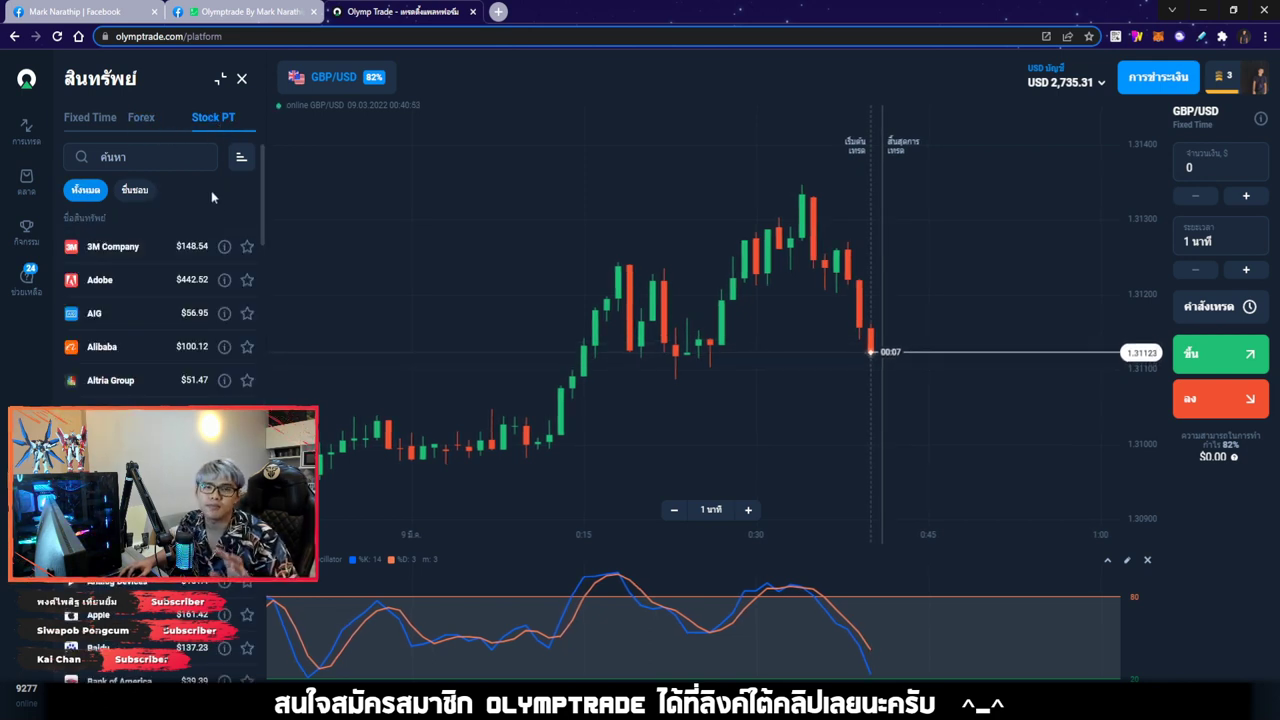
pyautogui.click(140, 118)
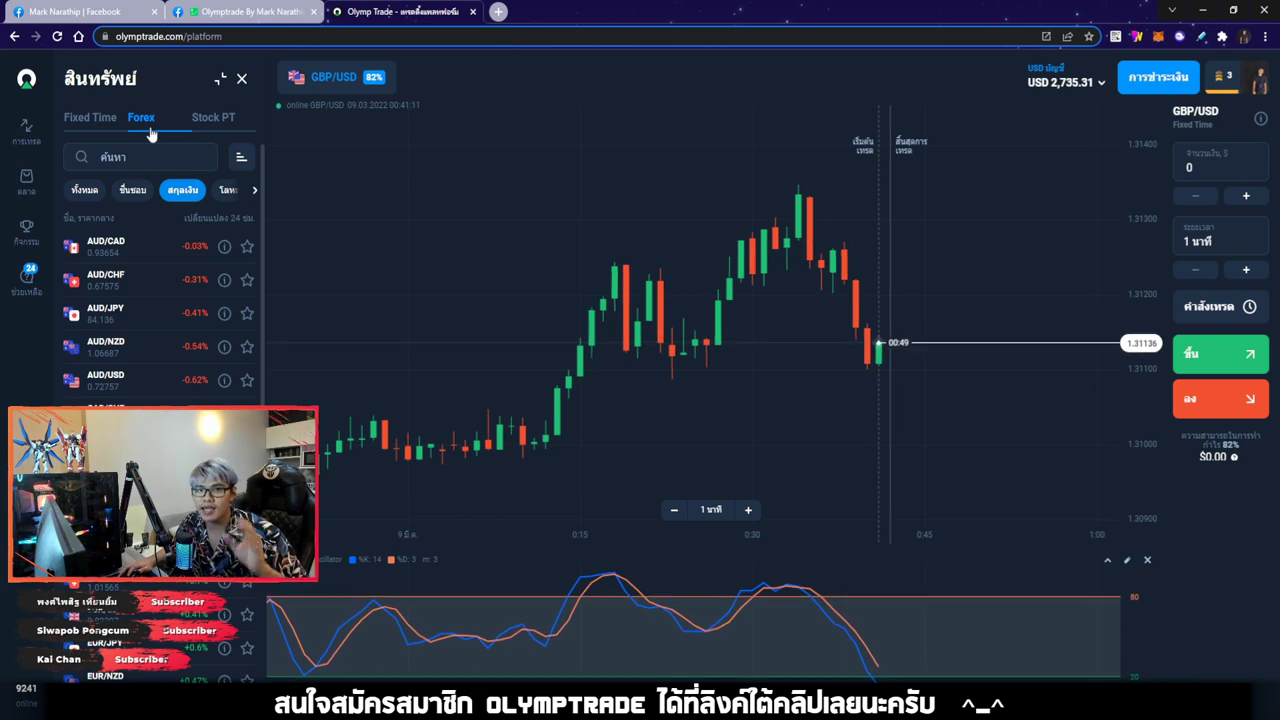
pyautogui.click(212, 133)
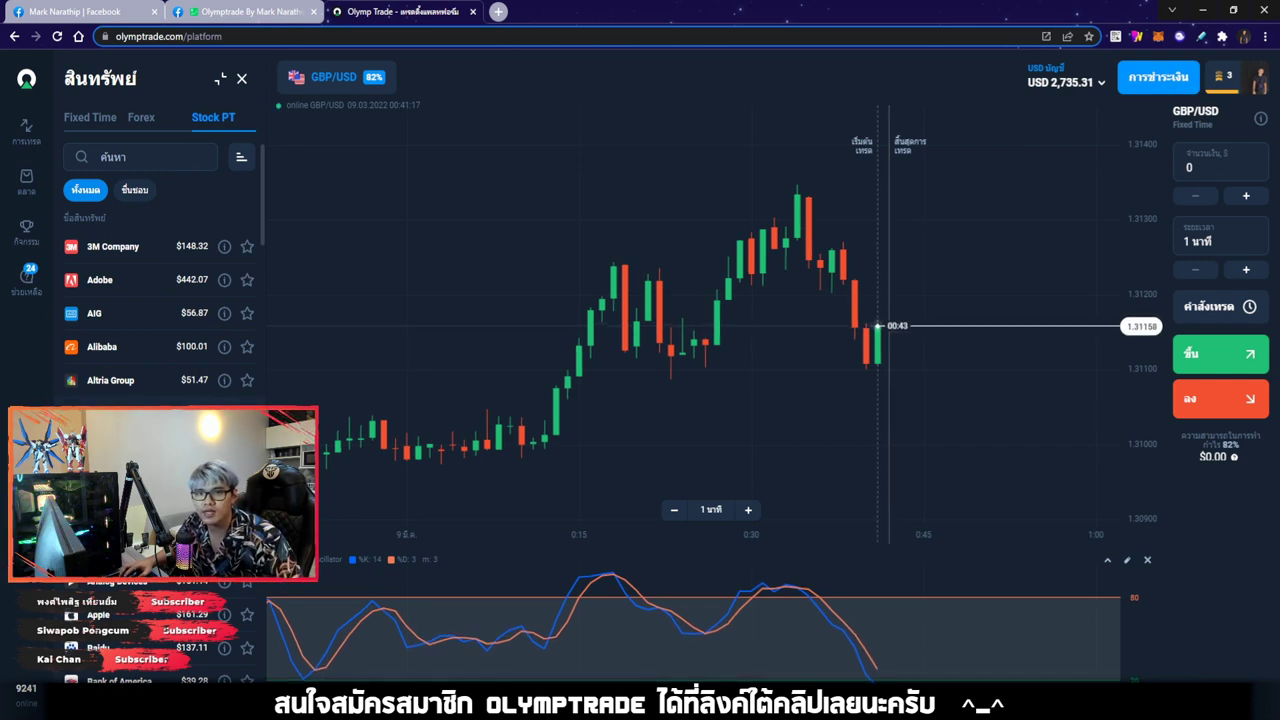
pyautogui.scroll(-4, 158, 280)
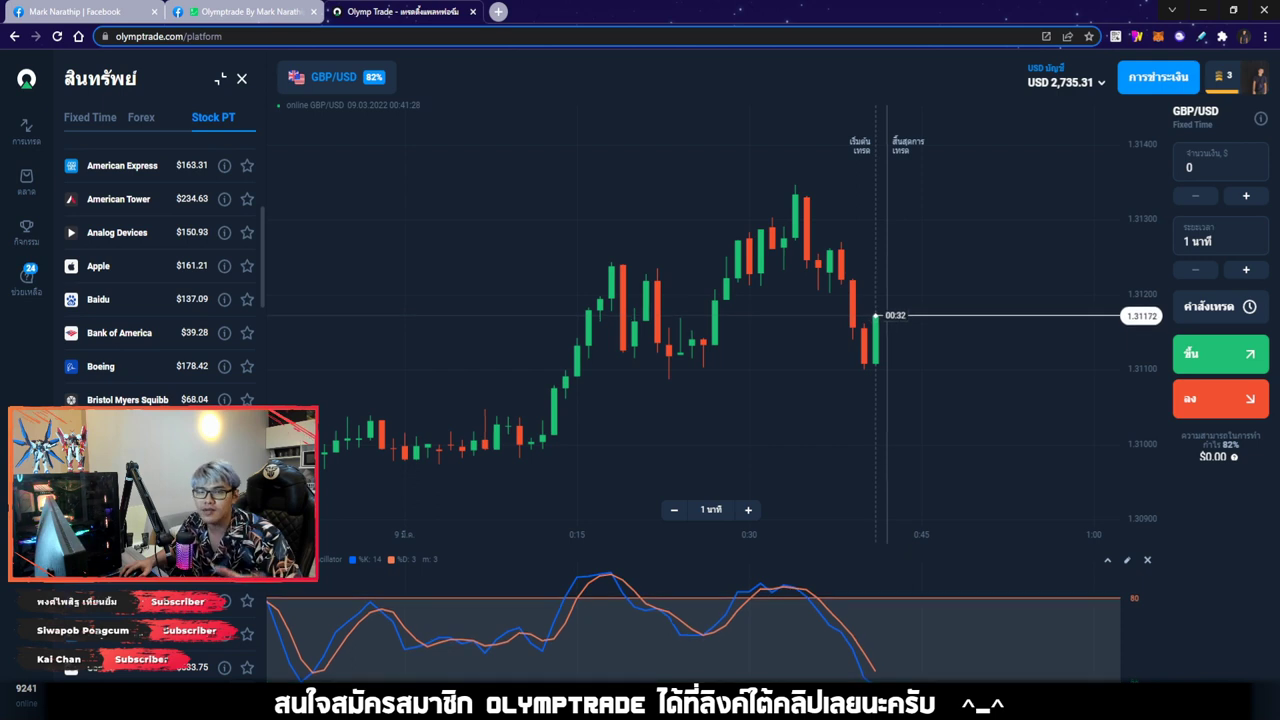
pyautogui.scroll(-4, 162, 393)
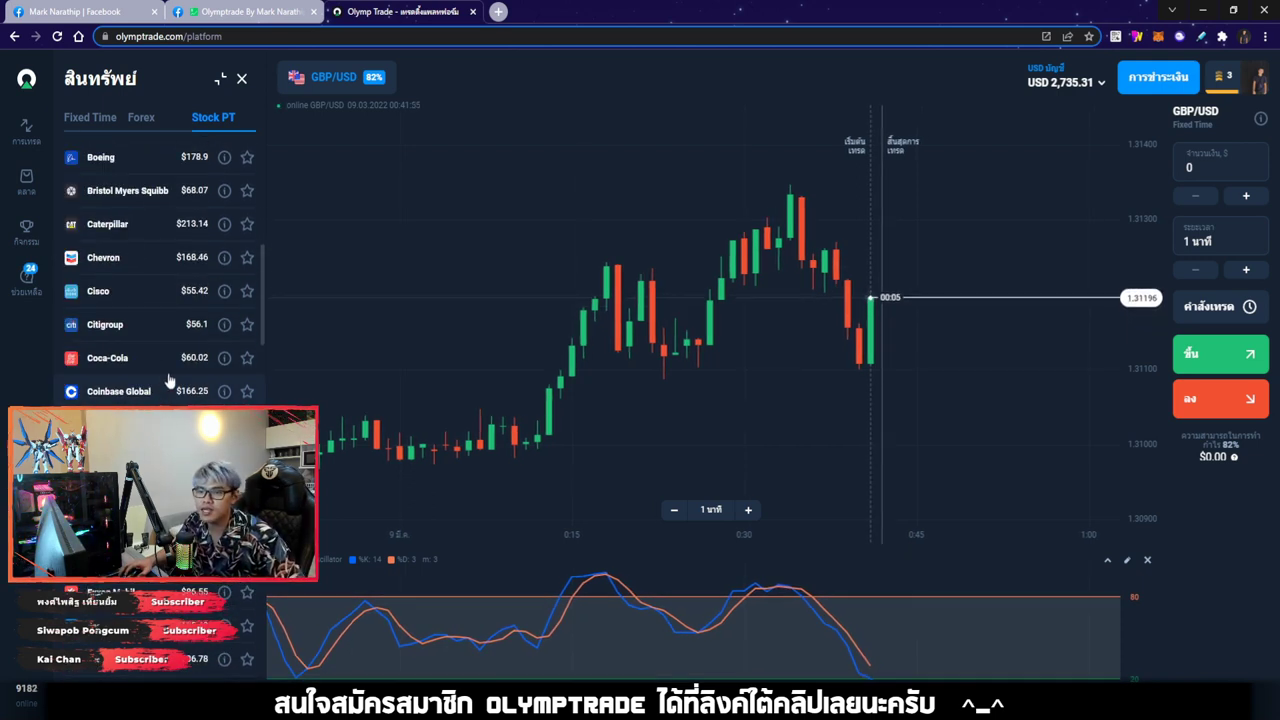
pyautogui.scroll(4, 150, 358)
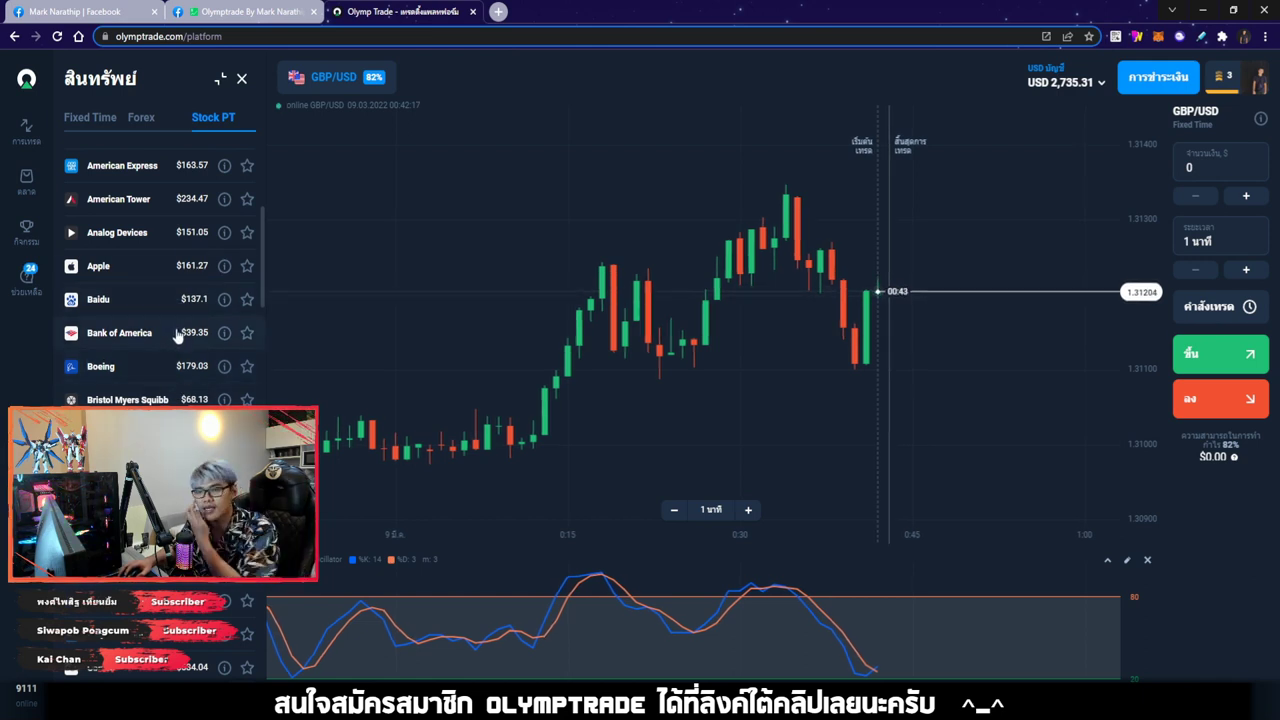
pyautogui.scroll(5, 177, 336)
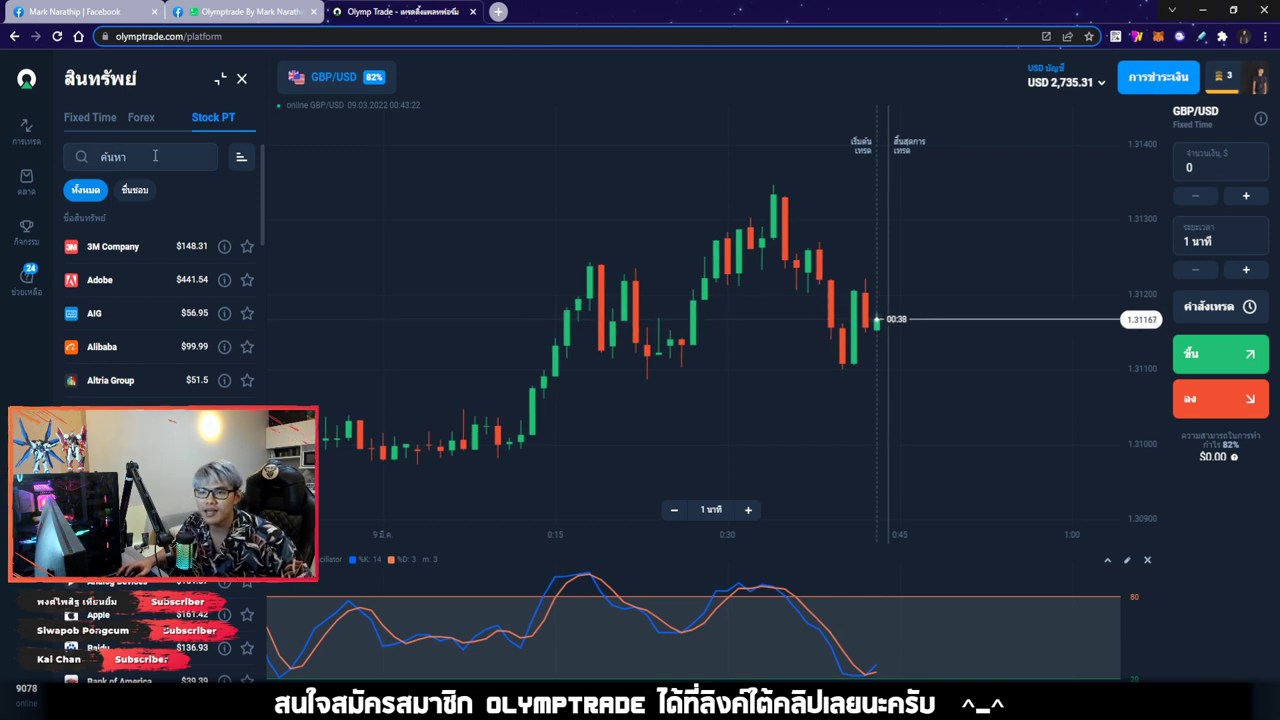
pyautogui.click(89, 119)
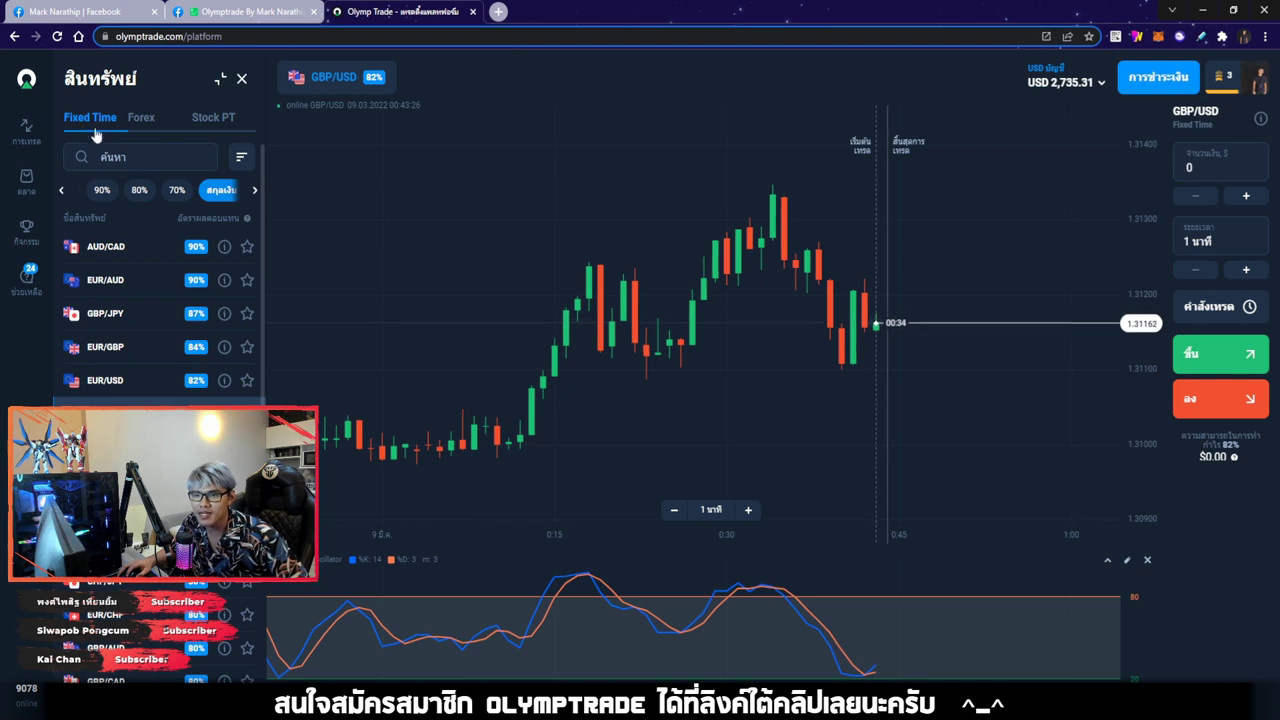